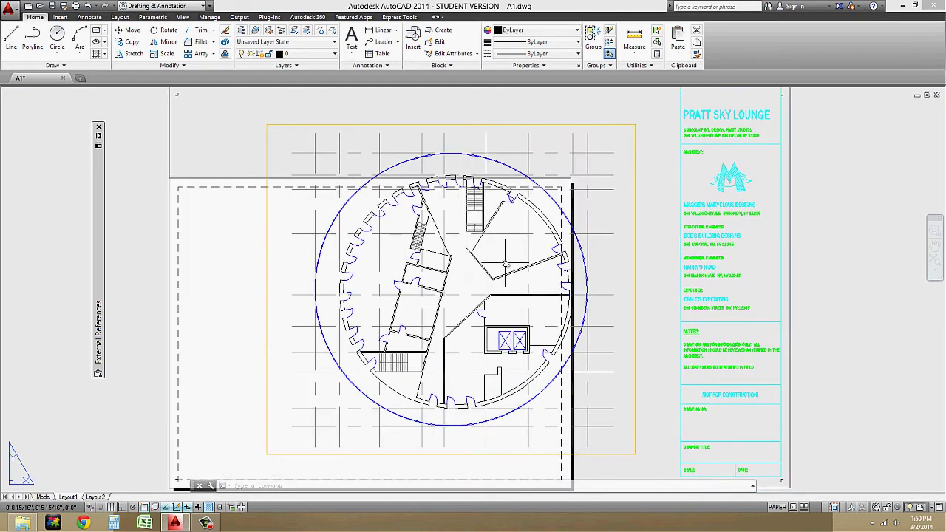
Maximize the floor plan viewport and restore the sheet view in paper space
{"action": "double_click", "coordinate": [613, 263]}
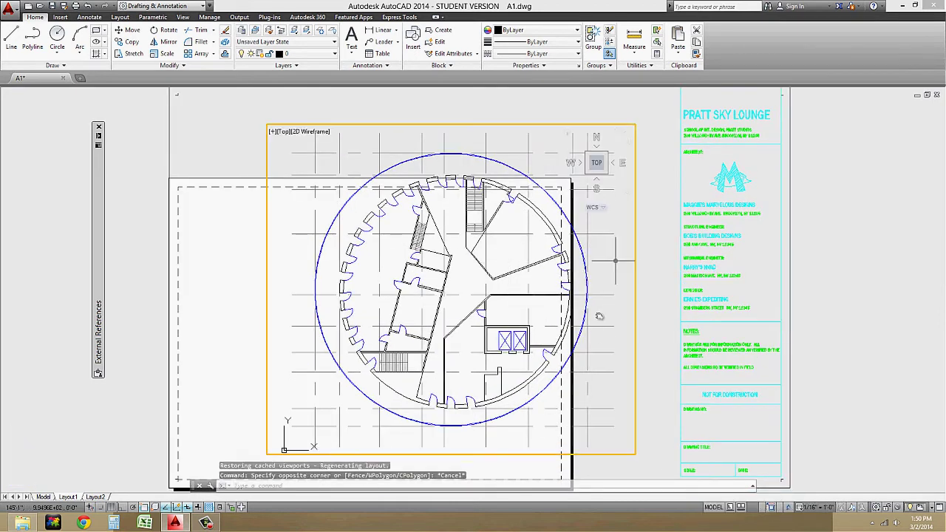
{"action": "left_click", "coordinate": [771, 509]}
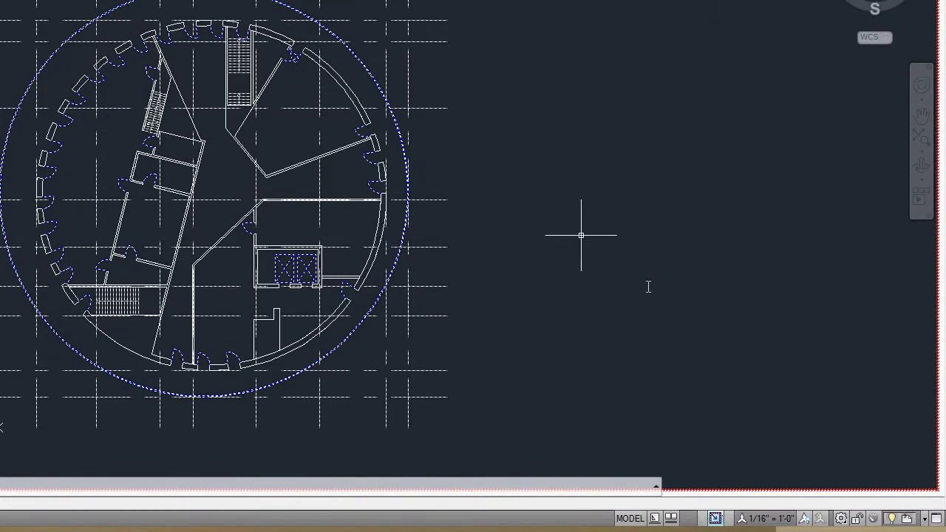
{"action": "key", "text": "Escape"}
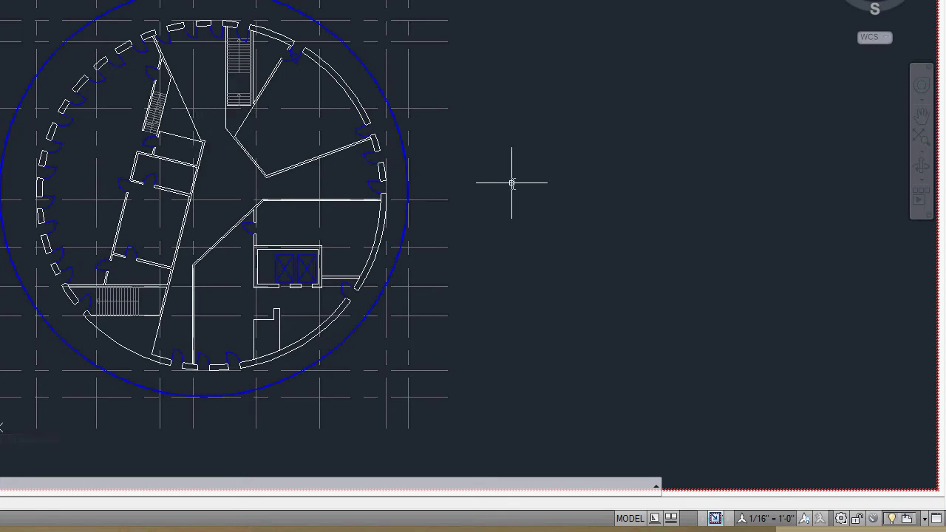
{"action": "left_click", "coordinate": [715, 518]}
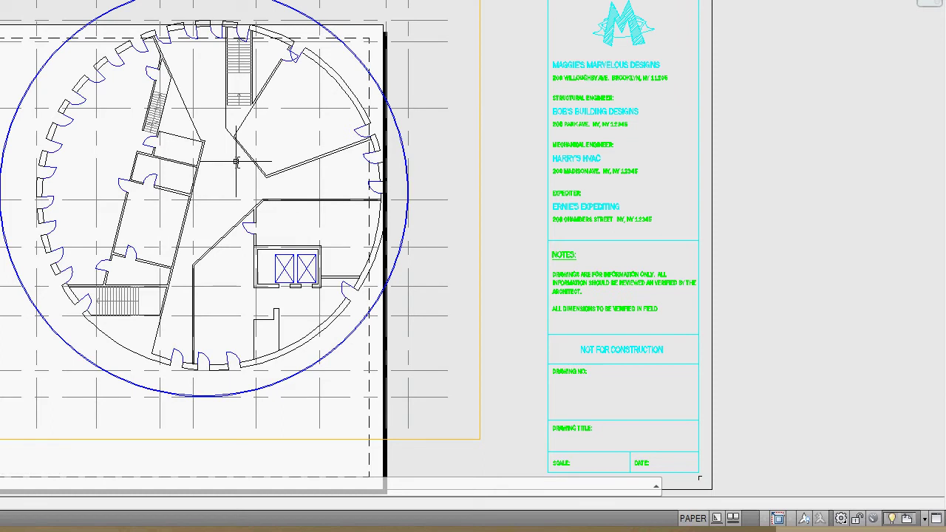
Hide the command line window
{"action": "key", "text": "ctrl+9"}
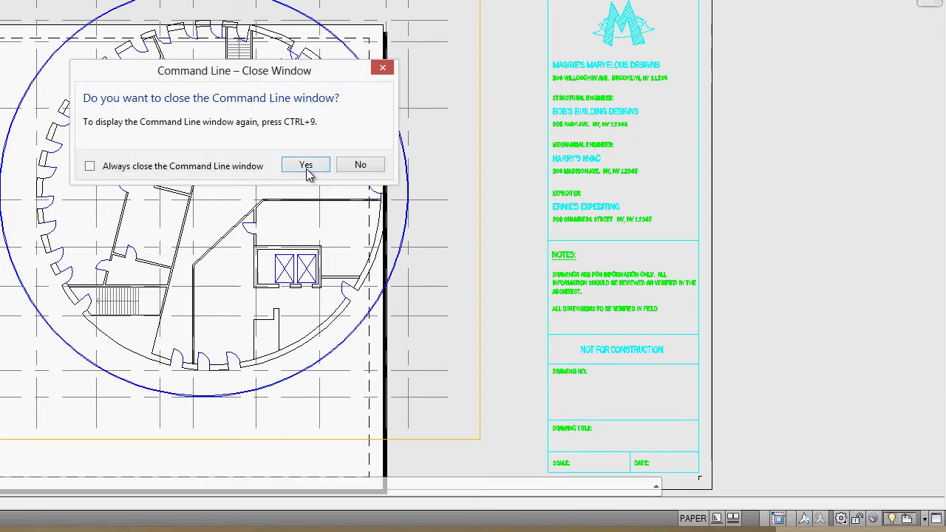
{"action": "key", "text": "Return"}
Examine the drawing number, drawing title, scale and date fields of the title block
{"action": "scroll", "coordinate": [402, 170], "scroll_direction": "down", "scroll_amount": 5}
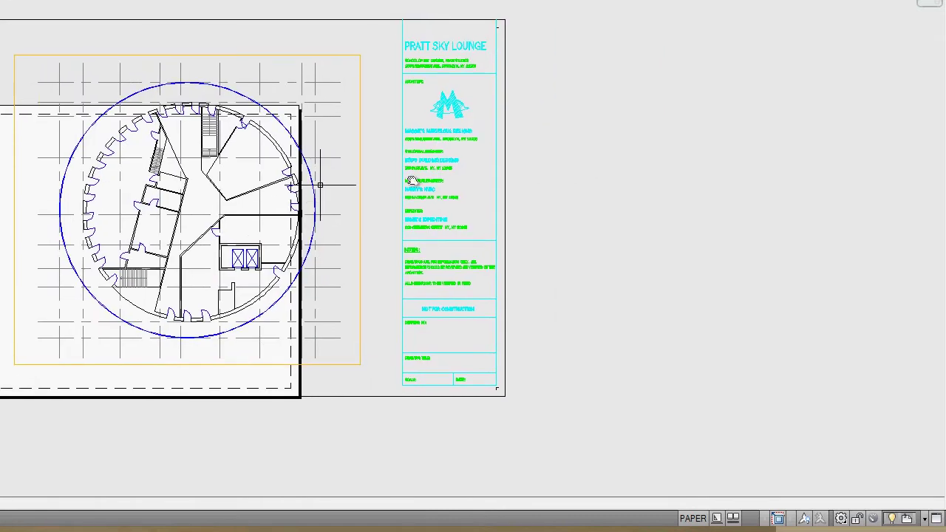
{"action": "scroll", "coordinate": [388, 220], "scroll_direction": "up", "scroll_amount": 3}
{"action": "middle_click_drag", "start_coordinate": [406, 179], "coordinate": [323, 174]}
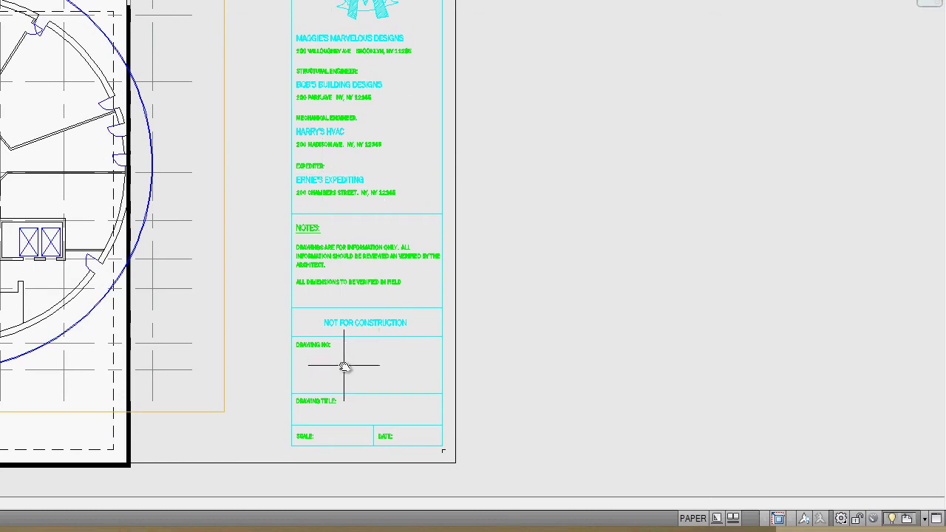
{"action": "middle_click_drag", "start_coordinate": [349, 366], "coordinate": [300, 281]}
{"action": "scroll", "coordinate": [292, 291], "scroll_direction": "down", "scroll_amount": 2}
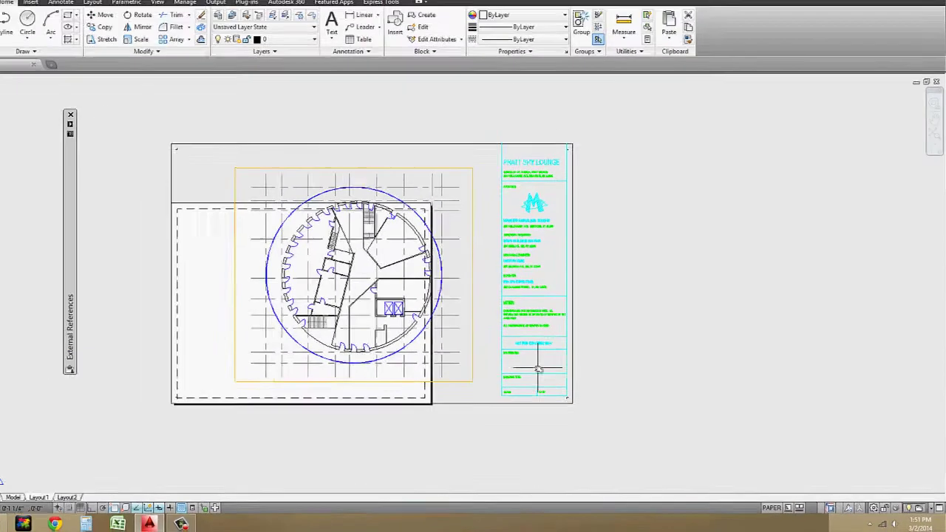
{"action": "scroll", "coordinate": [538, 369], "scroll_direction": "up", "scroll_amount": 6}
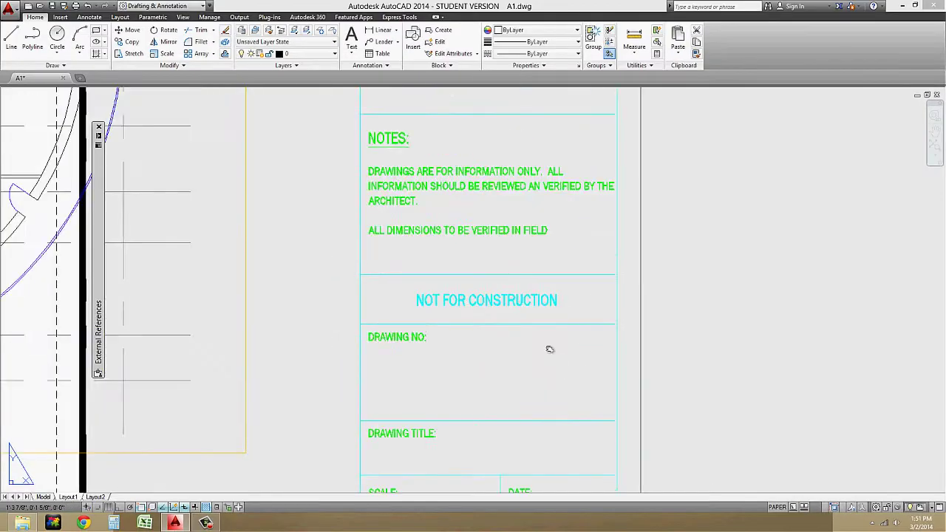
{"action": "scroll", "coordinate": [469, 386], "scroll_direction": "down", "scroll_amount": 2}
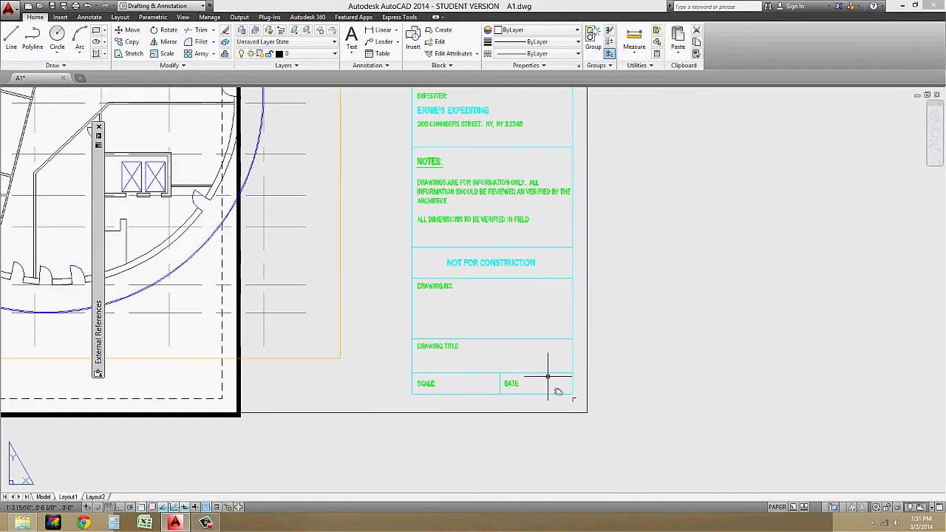
{"action": "middle_click_drag", "start_coordinate": [563, 340], "coordinate": [516, 342]}
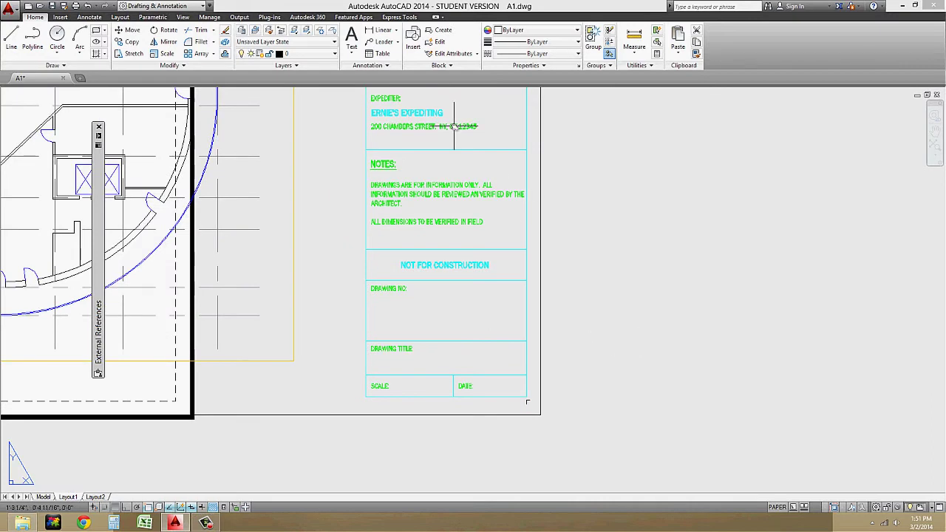
Add multiline text reading A1 in the empty area beside the title block
{"action": "key", "text": "Return"}
{"action": "left_click", "coordinate": [581, 291]}
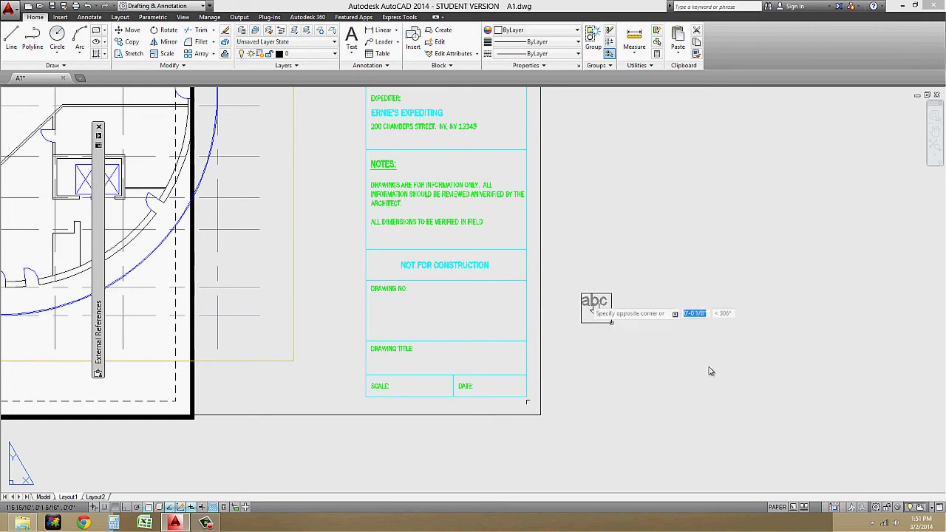
{"action": "left_click", "coordinate": [732, 374]}
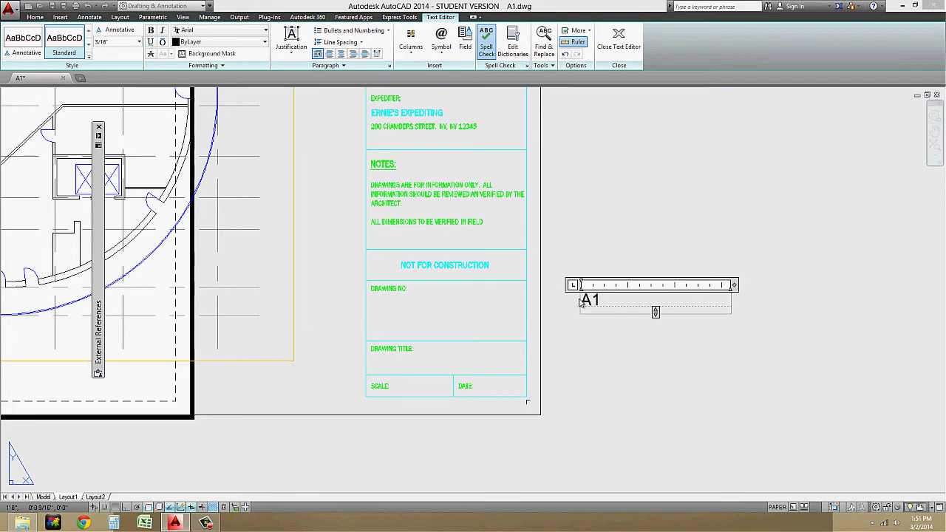
{"action": "key", "text": "ctrl+a"}
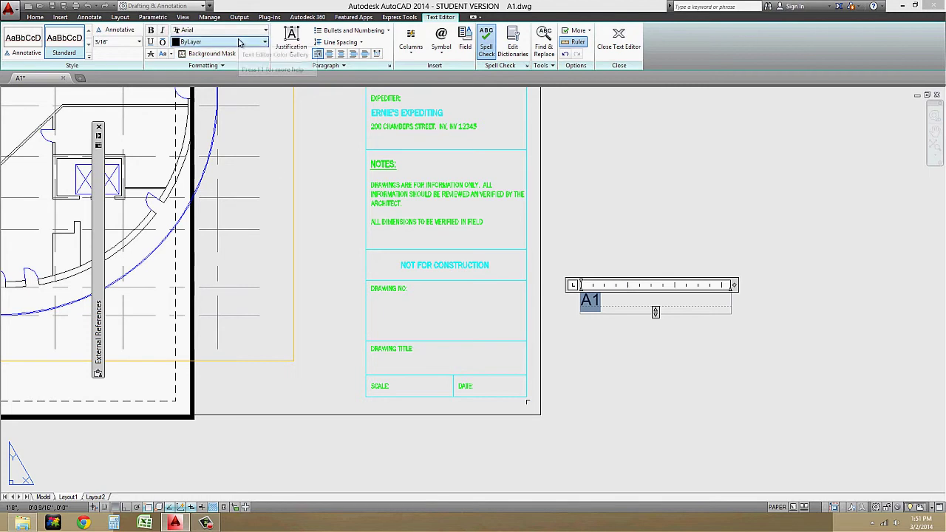
{"action": "left_click", "coordinate": [609, 272]}
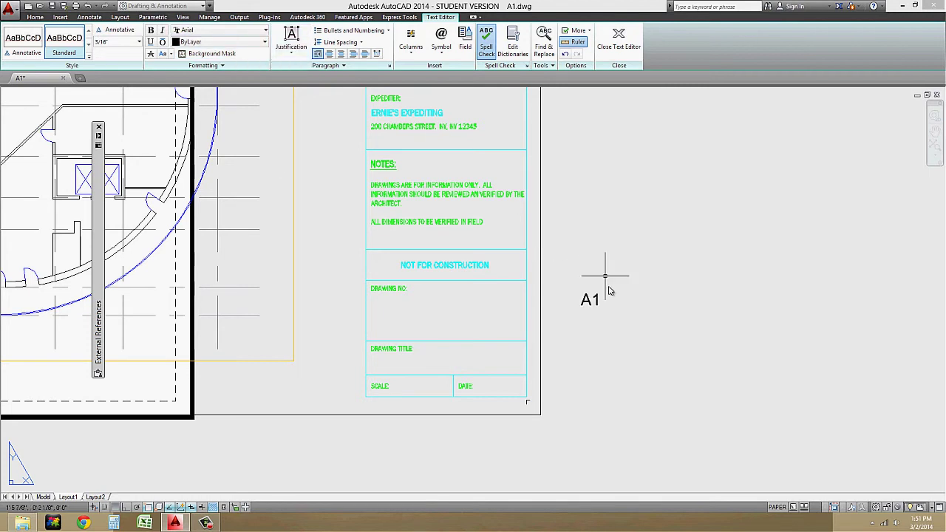
Enlarge the A1 text freehand with Scale, using a base point on the text
{"action": "type", "text": "SCALE"}
{"action": "key", "text": "Return"}
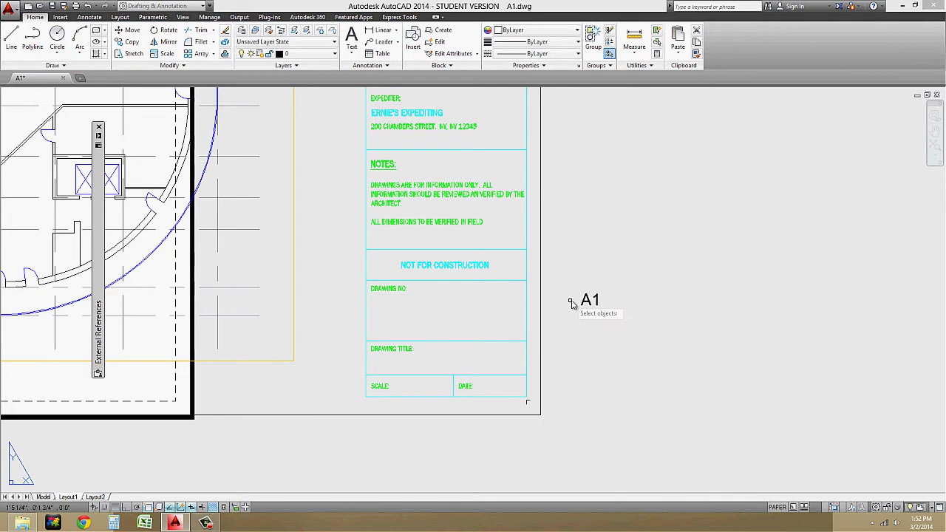
{"action": "left_click", "coordinate": [587, 298]}
{"action": "key", "text": "Return"}
{"action": "left_click", "coordinate": [587, 297]}
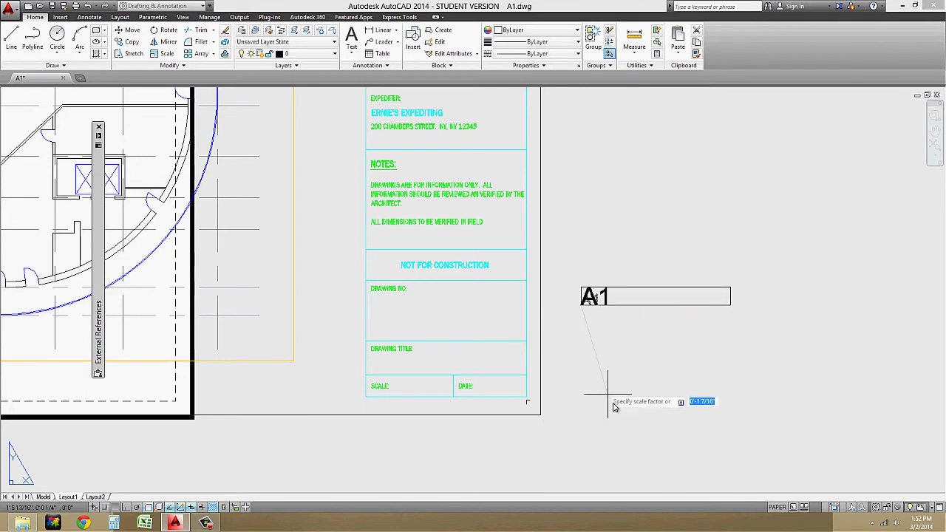
{"action": "left_click", "coordinate": [652, 461]}
Move the enlarged A1 text into the title block's drawing number field, with ortho mode off
{"action": "middle_click_drag", "start_coordinate": [649, 391], "coordinate": [649, 355]}
{"action": "type", "text": "m"}
{"action": "key", "text": "Return"}
{"action": "left_click", "coordinate": [679, 308]}
{"action": "left_click", "coordinate": [607, 204]}
{"action": "key", "text": "Return"}
{"action": "left_click", "coordinate": [776, 231]}
{"action": "key", "text": "F8"}
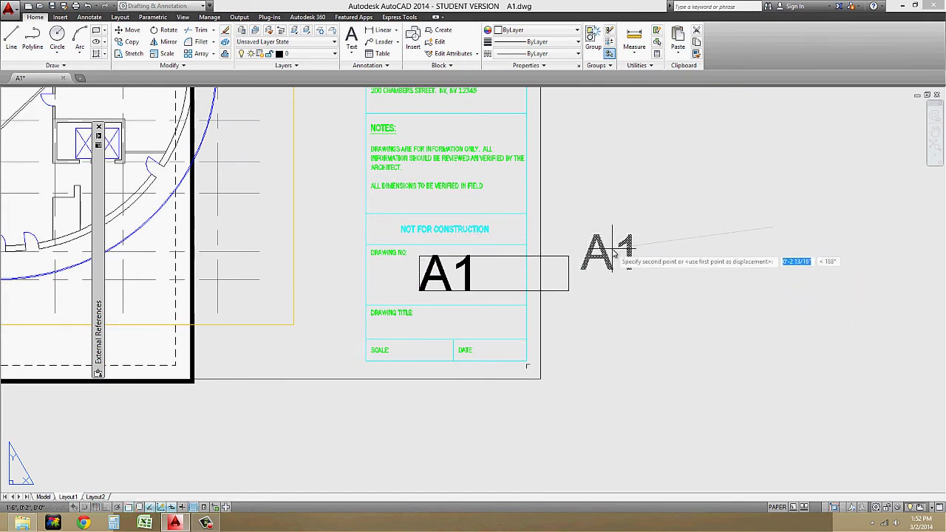
{"action": "key", "text": "Escape"}
{"action": "middle_click_drag", "start_coordinate": [533, 293], "coordinate": [590, 305]}
{"action": "scroll", "coordinate": [589, 305], "scroll_direction": "down", "scroll_amount": 2}
{"action": "scroll", "coordinate": [589, 306], "scroll_direction": "up", "scroll_amount": 2}
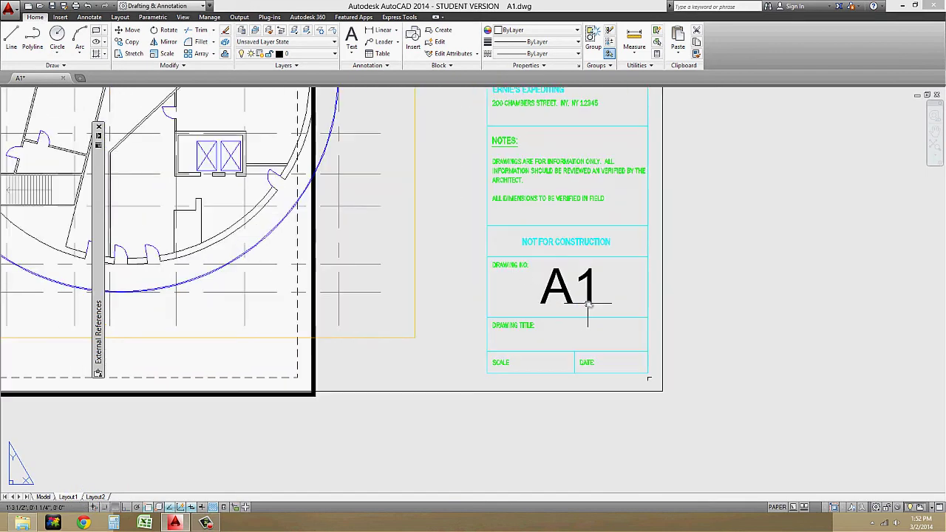
Create a new layer named SHEET TEXT, set its color to blue, and collapse the layer manager
{"action": "left_click", "coordinate": [240, 31]}
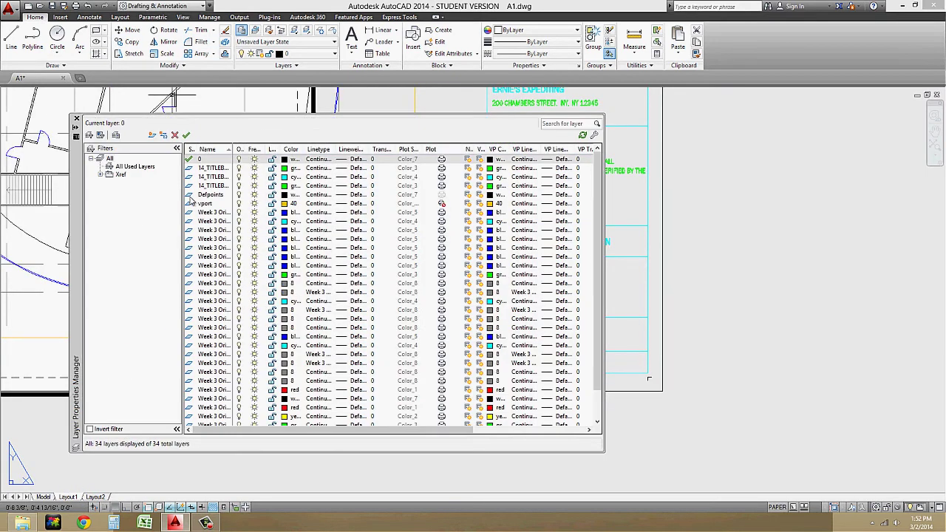
{"action": "left_click", "coordinate": [152, 136]}
{"action": "type", "text": "TBLOCK"}
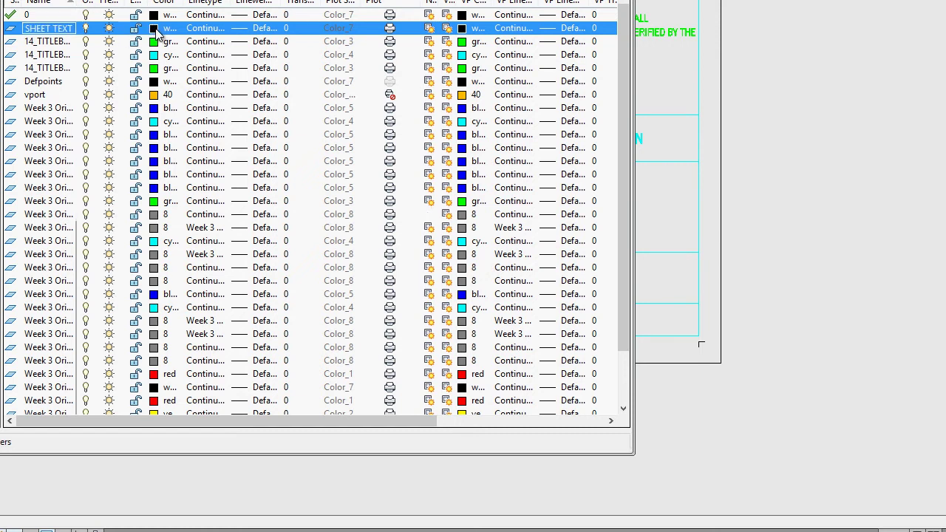
{"action": "left_click", "coordinate": [155, 28]}
{"action": "left_click", "coordinate": [375, 199]}
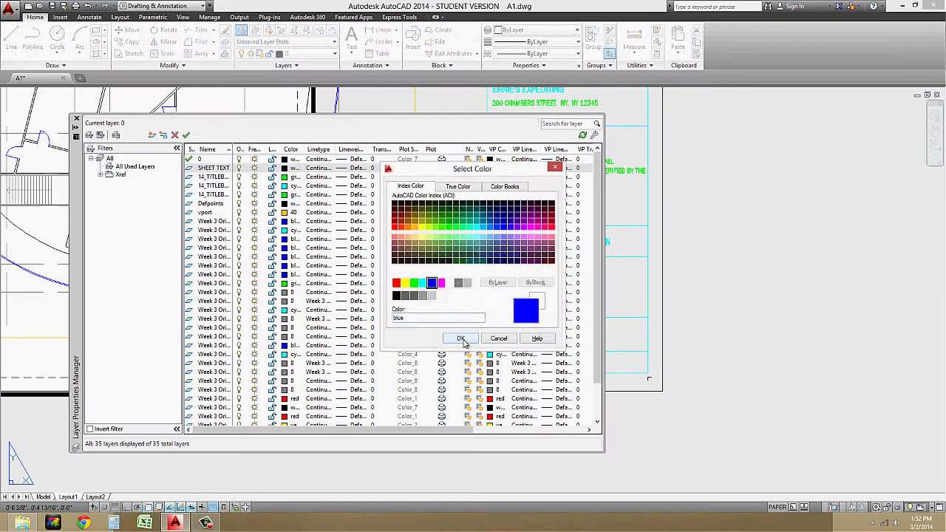
{"action": "left_click", "coordinate": [461, 338]}
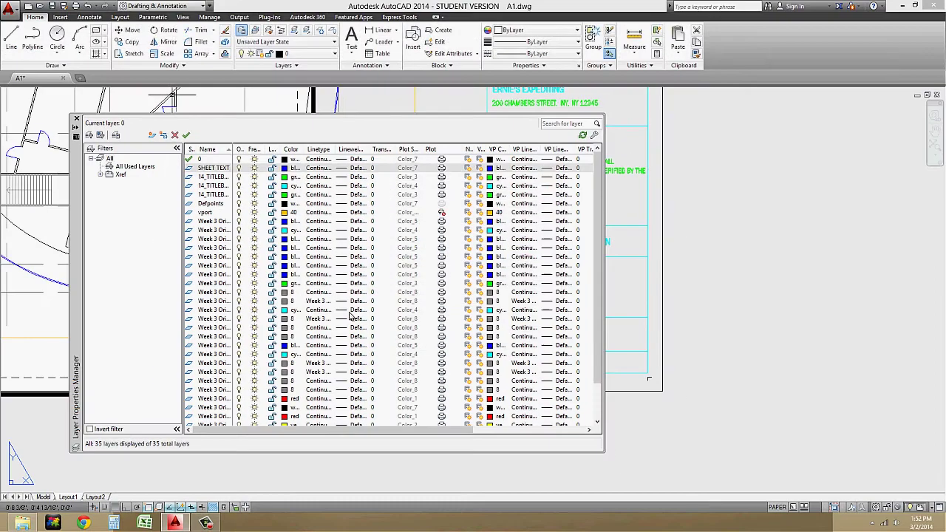
{"action": "left_click", "coordinate": [76, 127]}
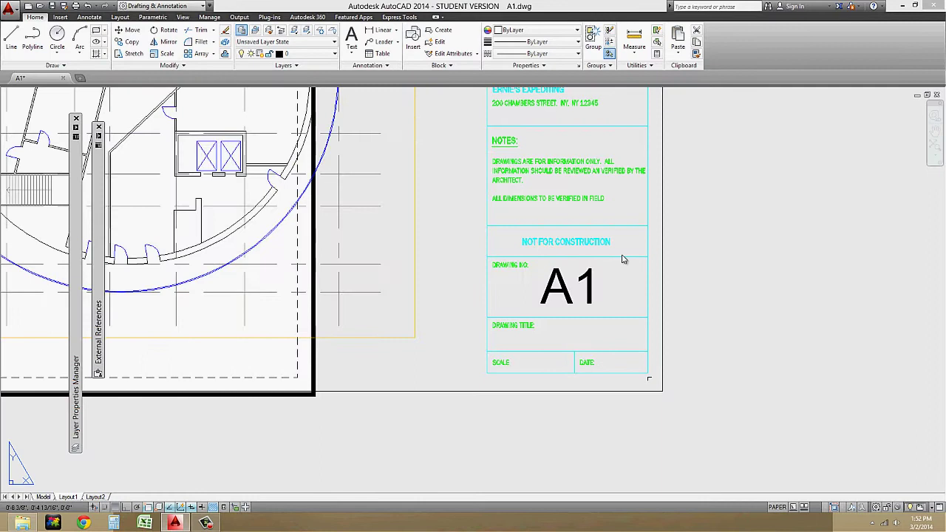
Assign the A1 text in the drawing number field to the SHEET TEXT layer
{"action": "left_click", "coordinate": [566, 274]}
{"action": "left_click", "coordinate": [323, 54]}
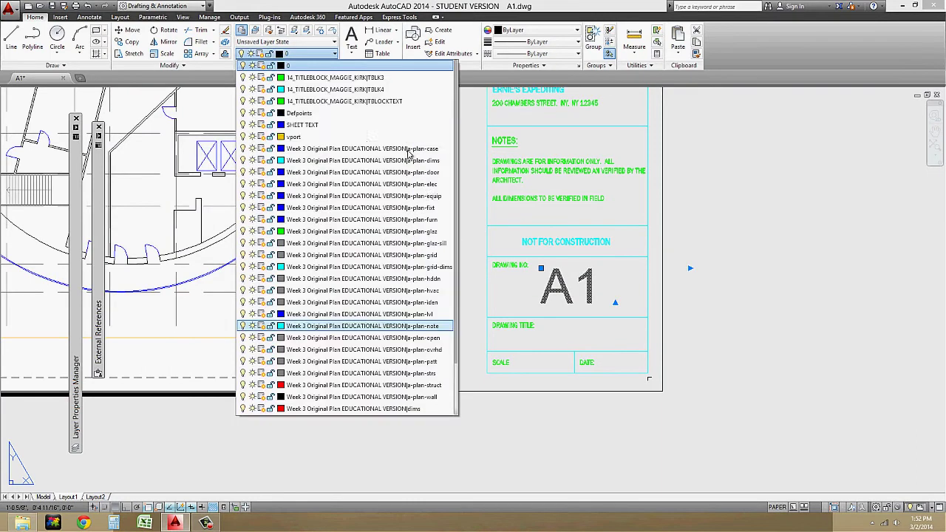
{"action": "left_click", "coordinate": [339, 127]}
{"action": "key", "text": "Escape"}
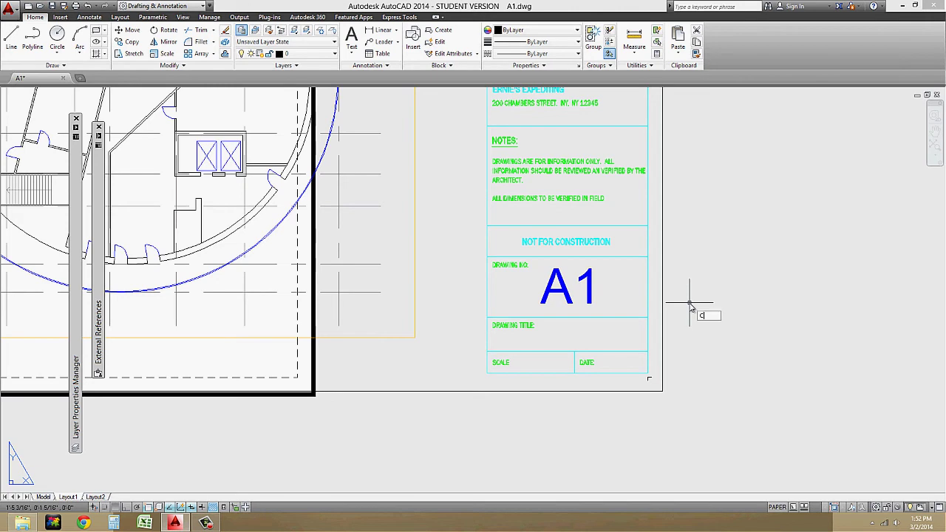
Copy the A1 text from the drawing number field to the empty area beside the title block
{"action": "type", "text": "co"}
{"action": "key", "text": "Return"}
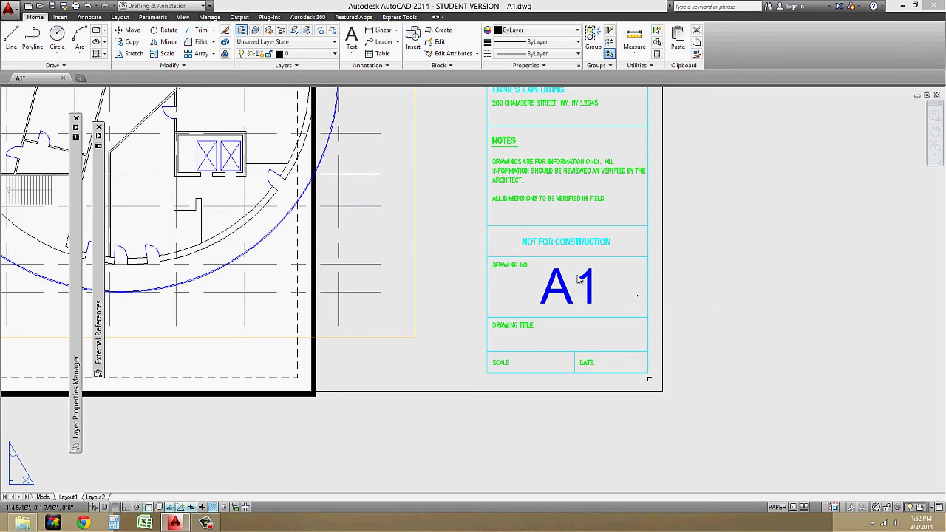
{"action": "left_click", "coordinate": [584, 282]}
{"action": "key", "text": "Return"}
{"action": "left_click", "coordinate": [653, 278]}
{"action": "middle_click_drag", "start_coordinate": [785, 332], "coordinate": [591, 276]}
{"action": "left_click", "coordinate": [646, 244]}
{"action": "key", "text": "Return"}
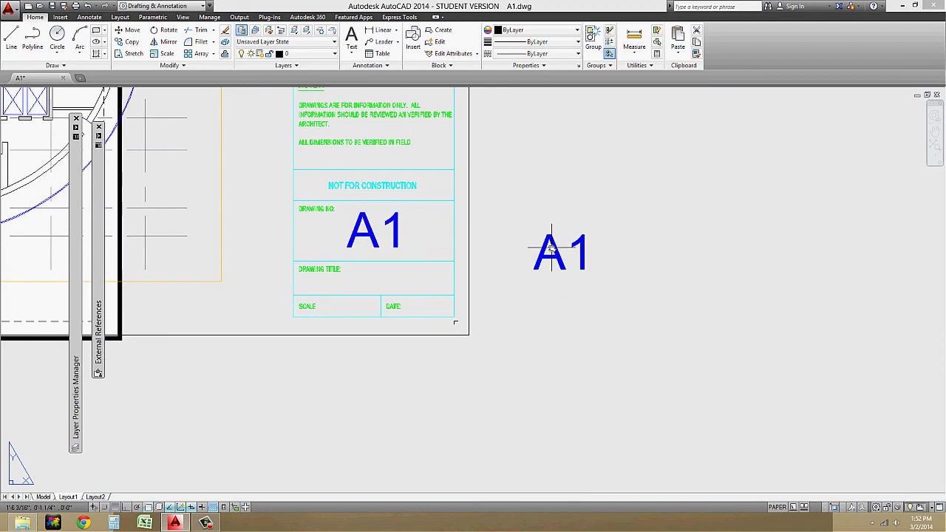
Scale the copied A1 text by a factor of .25 about its lower-left corner
{"action": "key", "text": "Return"}
{"action": "left_click", "coordinate": [577, 191]}
{"action": "left_click", "coordinate": [531, 268]}
{"action": "key", "text": "Return"}
{"action": "left_click", "coordinate": [527, 271]}
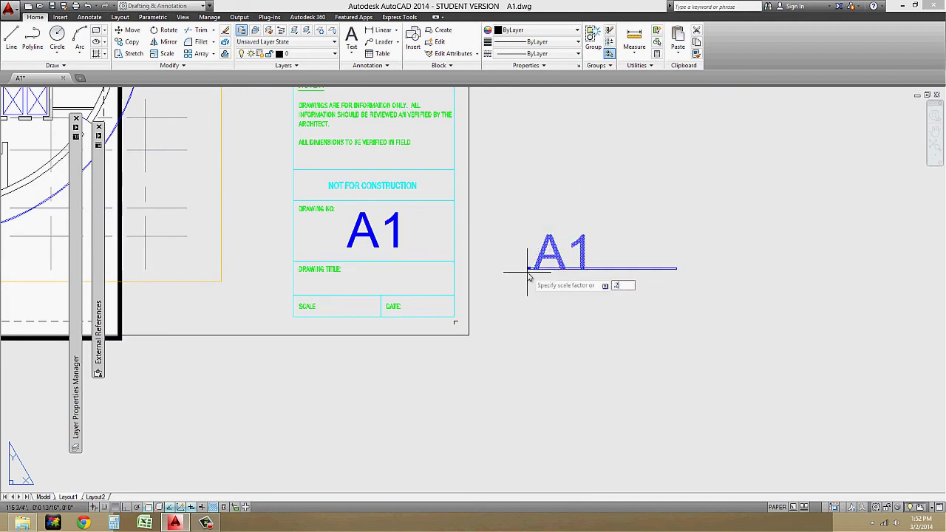
{"action": "type", "text": ".25"}
{"action": "key", "text": "Return"}
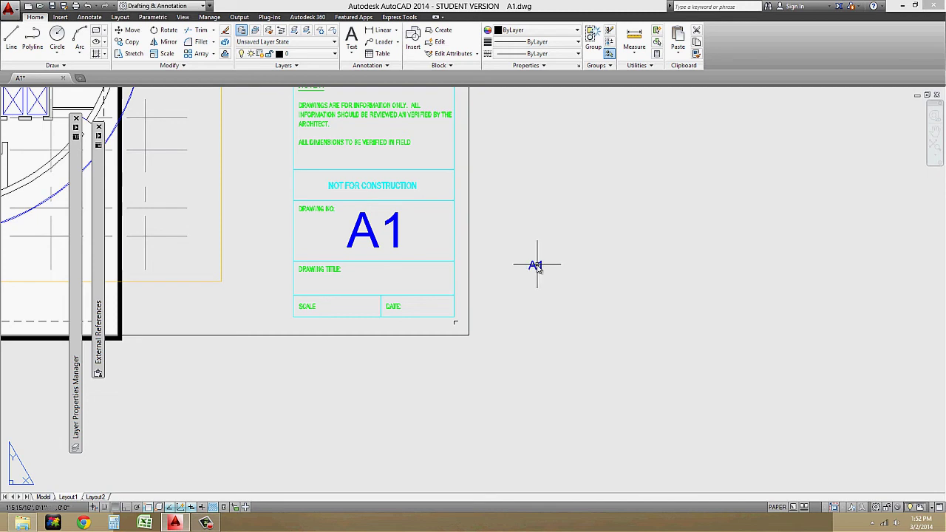
Change the wording of the small A1 copy to ORIGINAL PLAN
{"action": "double_click", "coordinate": [535, 268]}
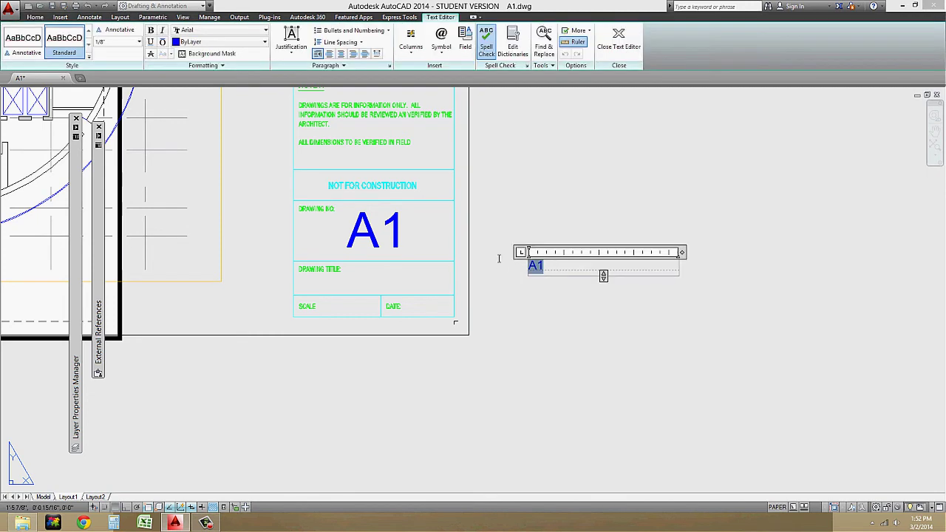
{"action": "type", "text": "ORIGINAL PLAN"}
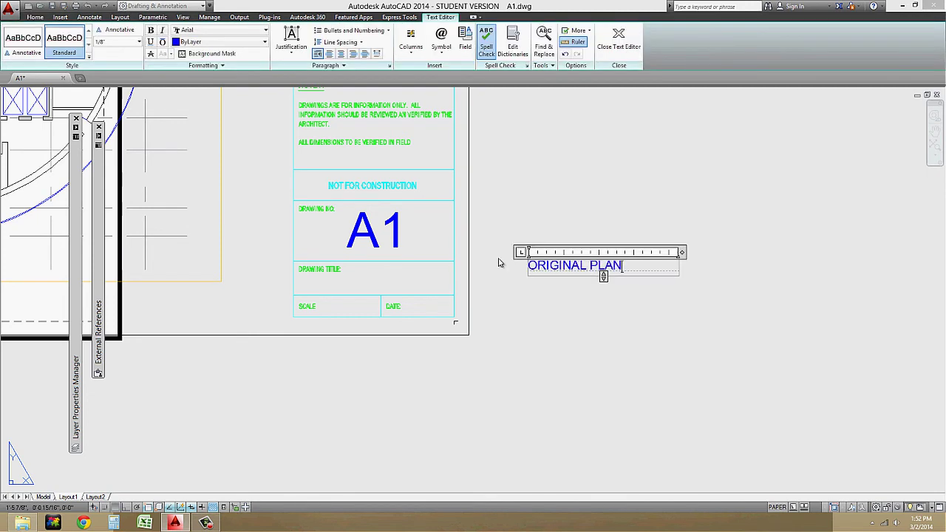
{"action": "left_click", "coordinate": [530, 280]}
Move the ORIGINAL PLAN text into the title block's drawing title field
{"action": "type", "text": "m"}
{"action": "key", "text": "Return"}
{"action": "left_click", "coordinate": [594, 279]}
{"action": "left_click", "coordinate": [555, 251]}
{"action": "key", "text": "Return"}
{"action": "left_click", "coordinate": [680, 334]}
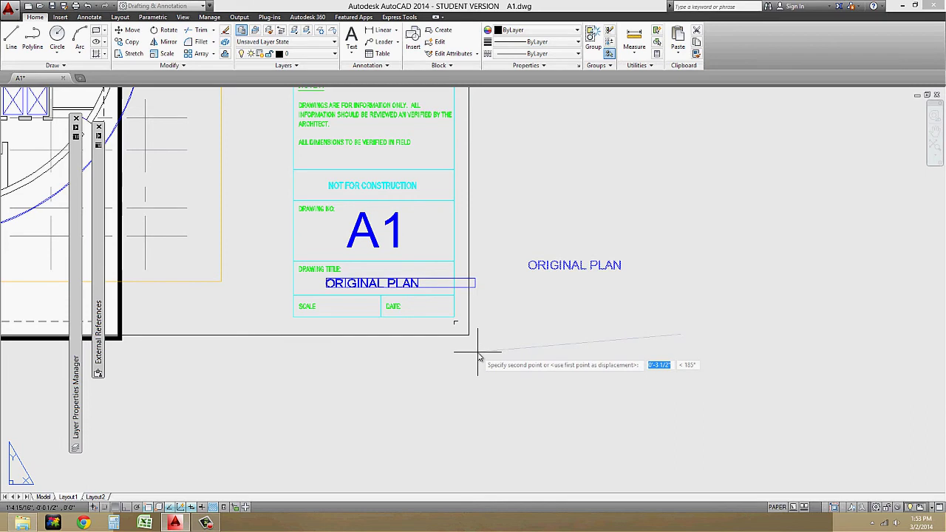
{"action": "left_click", "coordinate": [479, 358]}
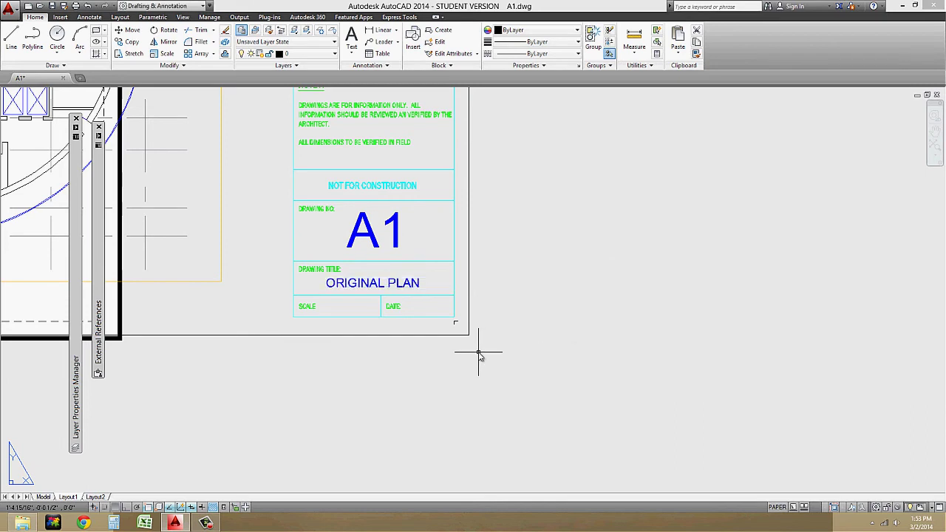
Copy the ORIGINAL PLAN text from the drawing title field to the empty area below the title block
{"action": "scroll", "coordinate": [223, 300], "scroll_direction": "up", "scroll_amount": 2}
{"action": "type", "text": "co"}
{"action": "key", "text": "Return"}
{"action": "key", "text": "Return"}
{"action": "left_click", "coordinate": [450, 278]}
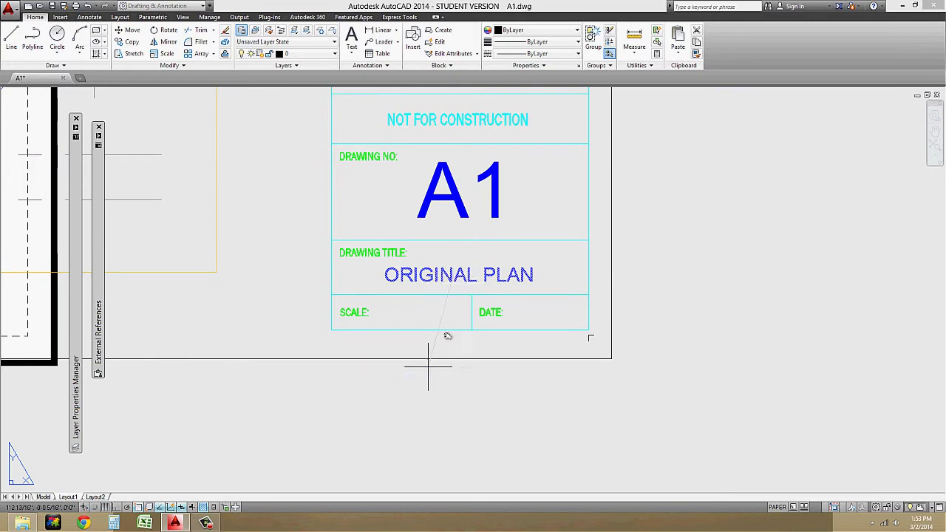
{"action": "middle_click_drag", "start_coordinate": [411, 415], "coordinate": [438, 361]}
{"action": "left_click", "coordinate": [435, 360]}
{"action": "key", "text": "Return"}
Change the wording of the copied text below the title block to 1/16"=1'-0" without fraction stacking
{"action": "double_click", "coordinate": [422, 359]}
{"action": "left_click_drag", "start_coordinate": [500, 366], "coordinate": [239, 334]}
{"action": "key", "text": "BackSpace"}
{"action": "type", "text": "1/16"}
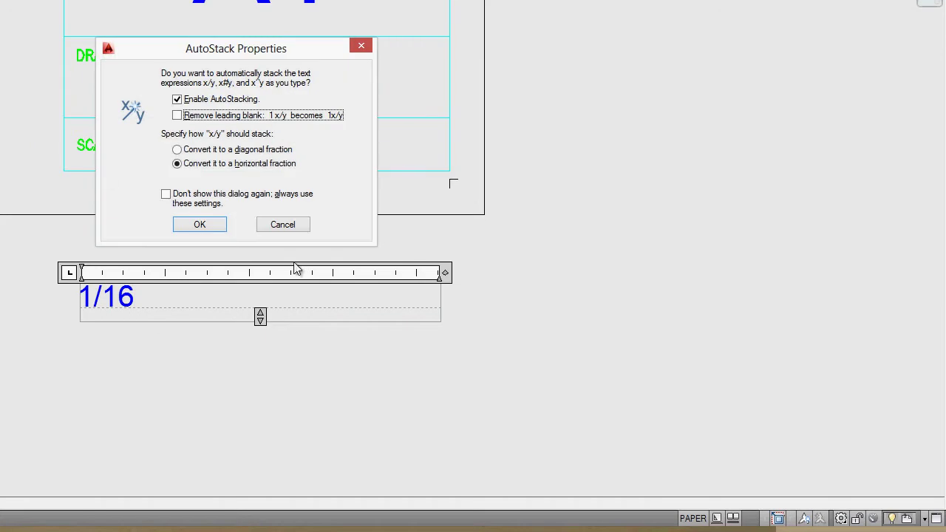
{"action": "left_click", "coordinate": [277, 225]}
{"action": "type", "text": "\"=1'-0"}
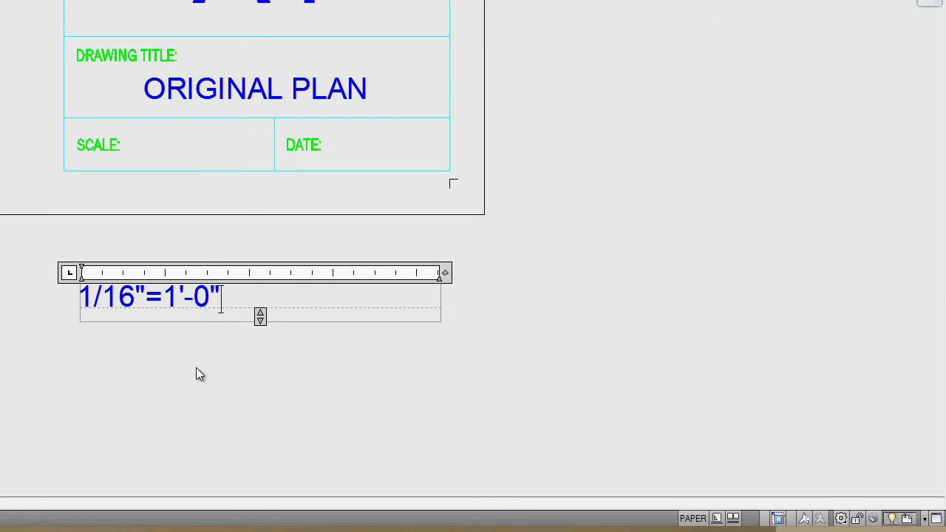
{"action": "left_click", "coordinate": [197, 369]}
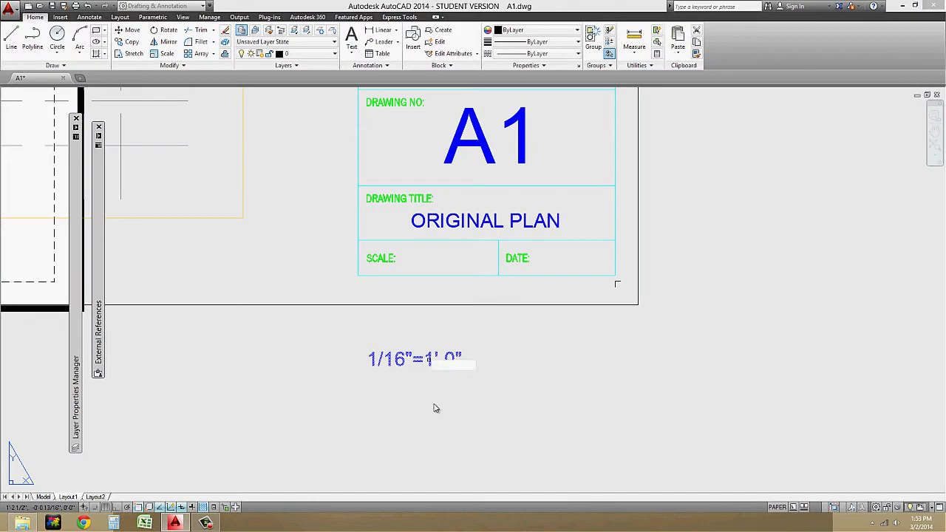
Move the 1/16"=1'-0" text into the title block's scale field
{"action": "key", "text": "Return"}
{"action": "left_click", "coordinate": [457, 435]}
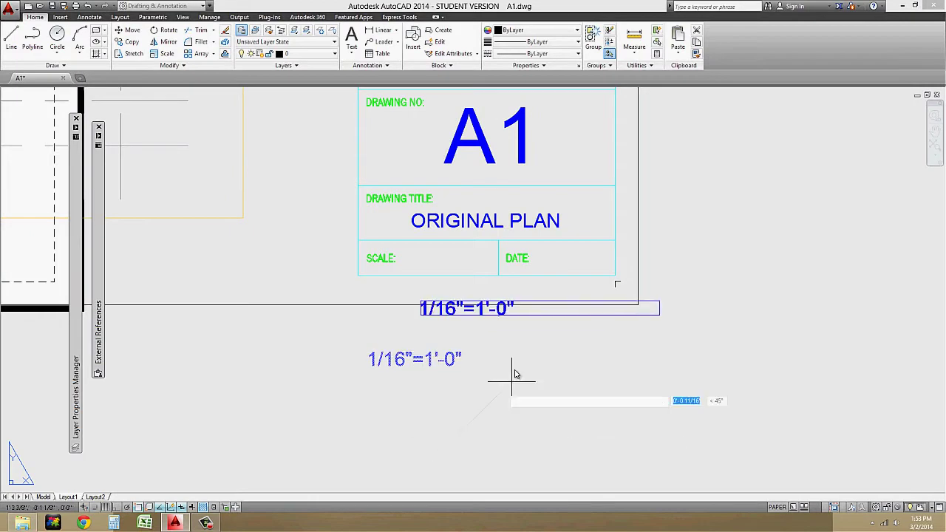
{"action": "left_click", "coordinate": [490, 339]}
Copy the 1/16"=1'-0" text from the scale field into the neighbouring date field
{"action": "key", "text": "Return"}
{"action": "left_click", "coordinate": [479, 267]}
{"action": "key", "text": "Return"}
{"action": "left_click", "coordinate": [449, 326]}
{"action": "left_click", "coordinate": [566, 344]}
{"action": "key", "text": "Return"}
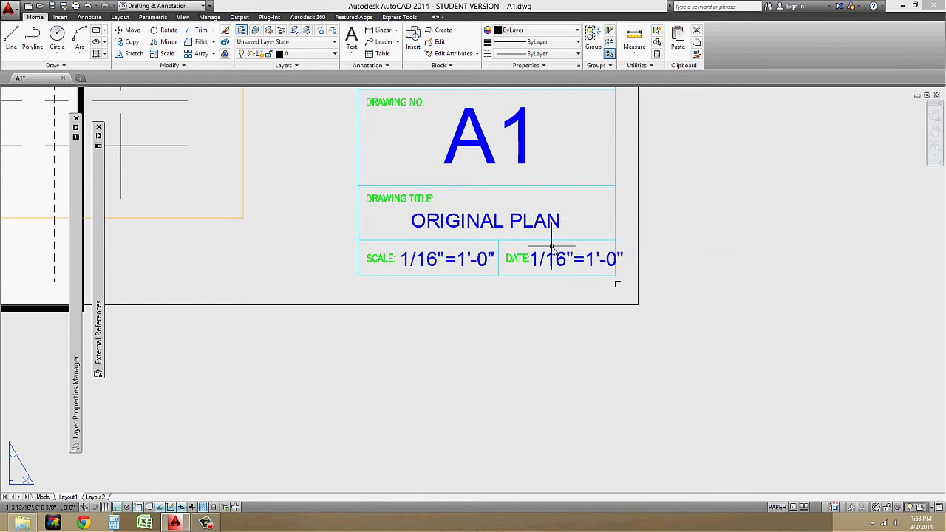
Change the wording of the copied text in the date field to 3/2/2014
{"action": "double_click", "coordinate": [596, 260]}
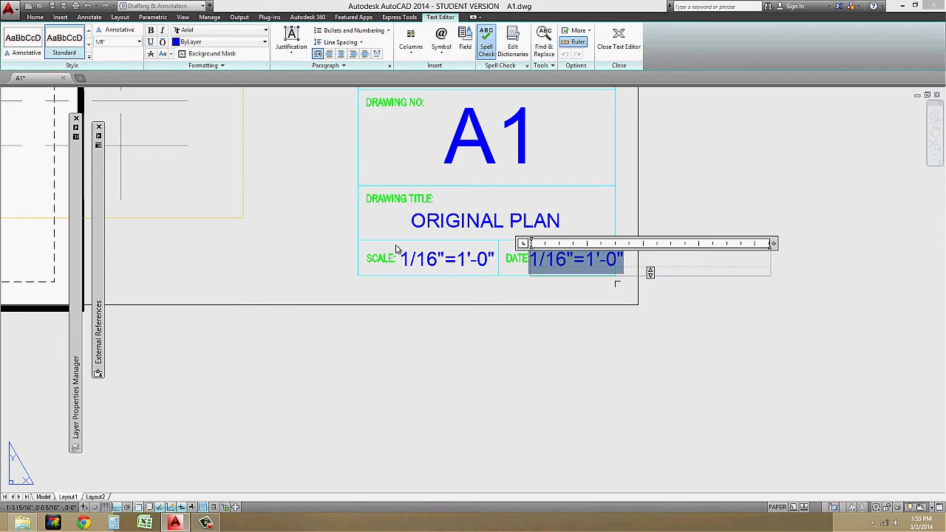
{"action": "type", "text": "2"}
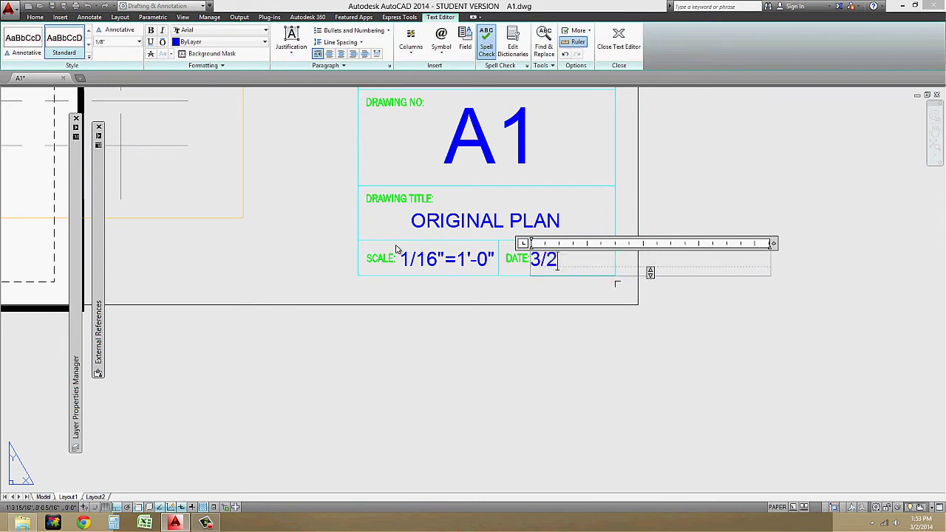
{"action": "type", "text": "/2/"}
{"action": "left_click", "coordinate": [504, 311]}
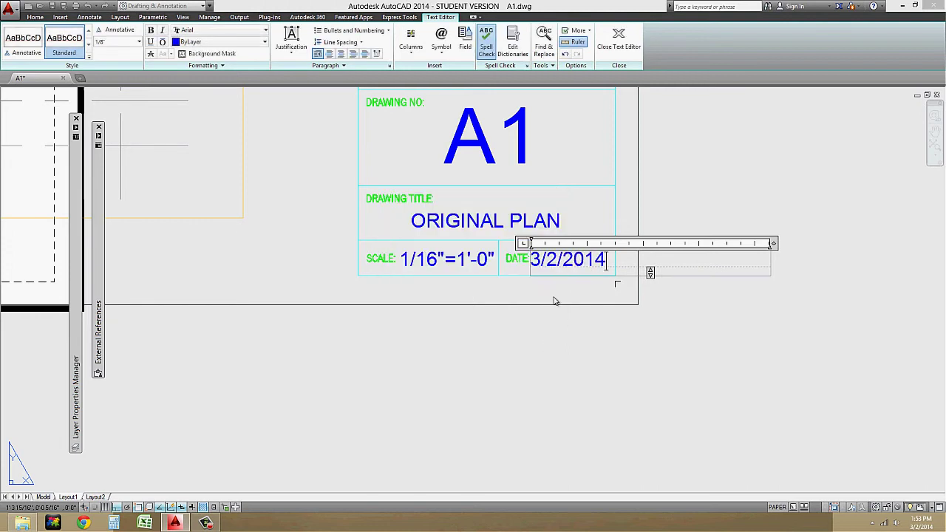
{"action": "left_click", "coordinate": [584, 340]}
Scale the 3/2/2014 text by a factor of .5 about its lower-left corner
{"action": "scroll", "coordinate": [553, 257], "scroll_direction": "up", "scroll_amount": 2}
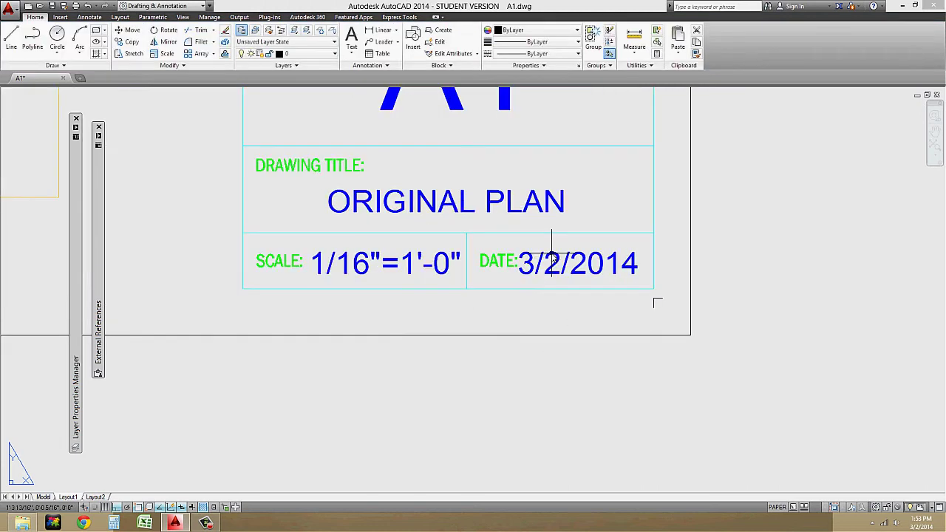
{"action": "left_click", "coordinate": [548, 261]}
{"action": "key", "text": "Return"}
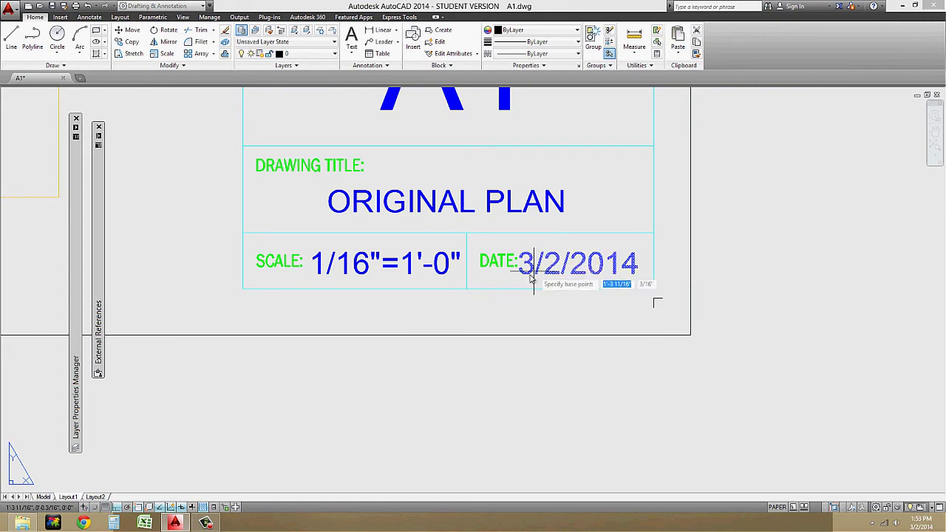
{"action": "left_click", "coordinate": [523, 274]}
{"action": "type", "text": ".5"}
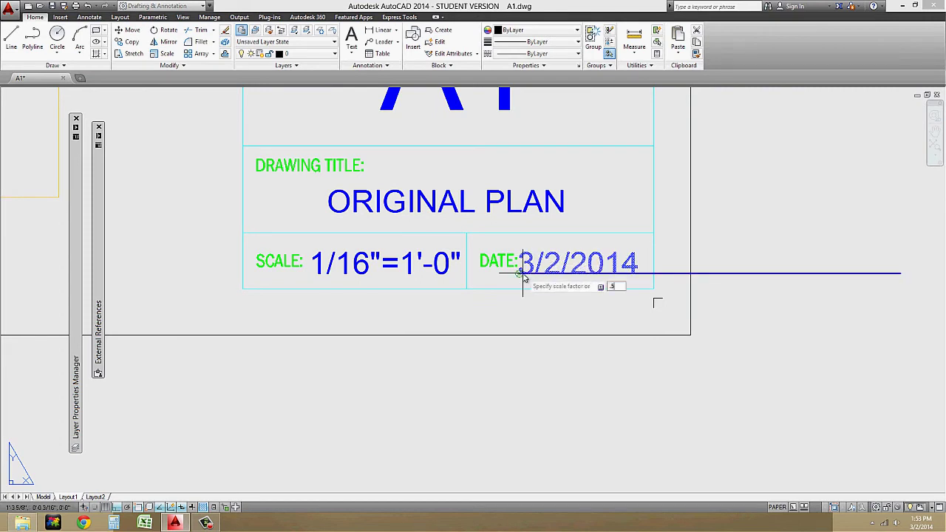
{"action": "key", "text": "Return"}
Move the reduced 3/2/2014 text slightly up and away from the DATE label within the date field
{"action": "type", "text": "m"}
{"action": "key", "text": "Return"}
{"action": "left_click", "coordinate": [555, 269]}
{"action": "key", "text": "Return"}
{"action": "left_click", "coordinate": [520, 410]}
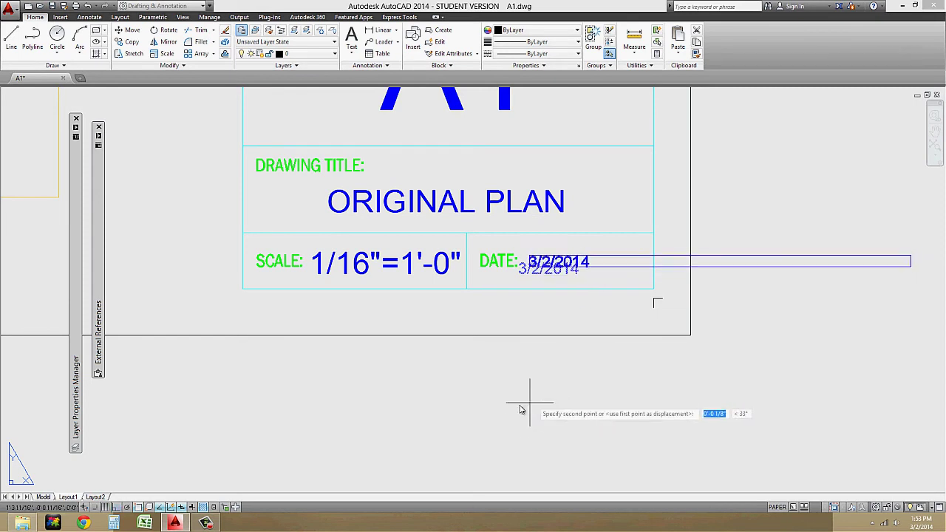
{"action": "left_click", "coordinate": [531, 403]}
Draw a horizontal construction line through the baseline of the DATE label
{"action": "scroll", "coordinate": [521, 266], "scroll_direction": "up", "scroll_amount": 2}
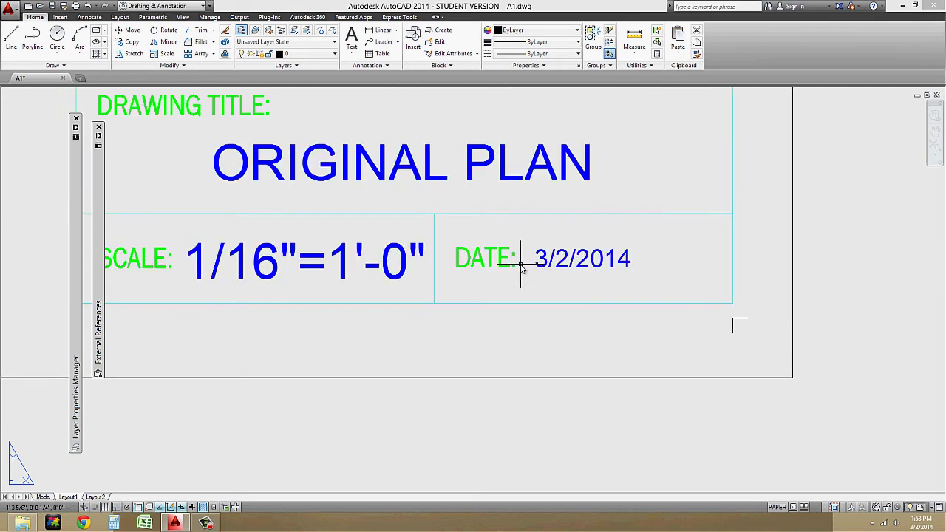
{"action": "key", "text": "Return"}
{"action": "type", "text": "h"}
{"action": "key", "text": "Return"}
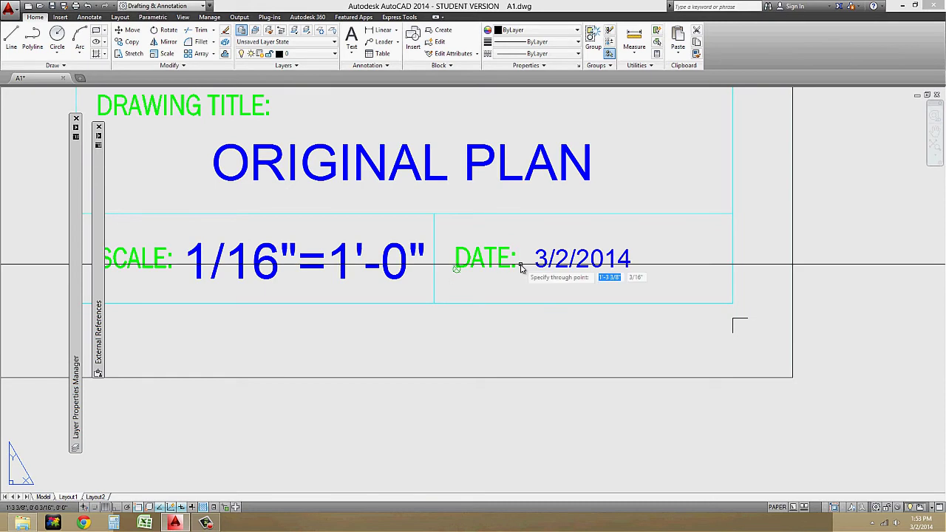
{"action": "left_click", "coordinate": [458, 269]}
{"action": "key", "text": "Return"}
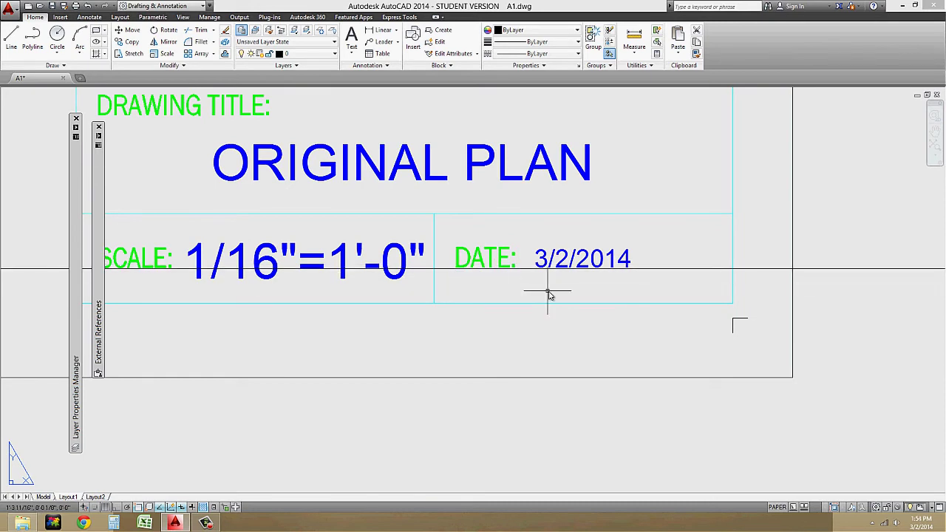
Move the 3/2/2014 text so its lower-left corner sits on the horizontal construction line
{"action": "left_click", "coordinate": [564, 251]}
{"action": "type", "text": "m"}
{"action": "key", "text": "Return"}
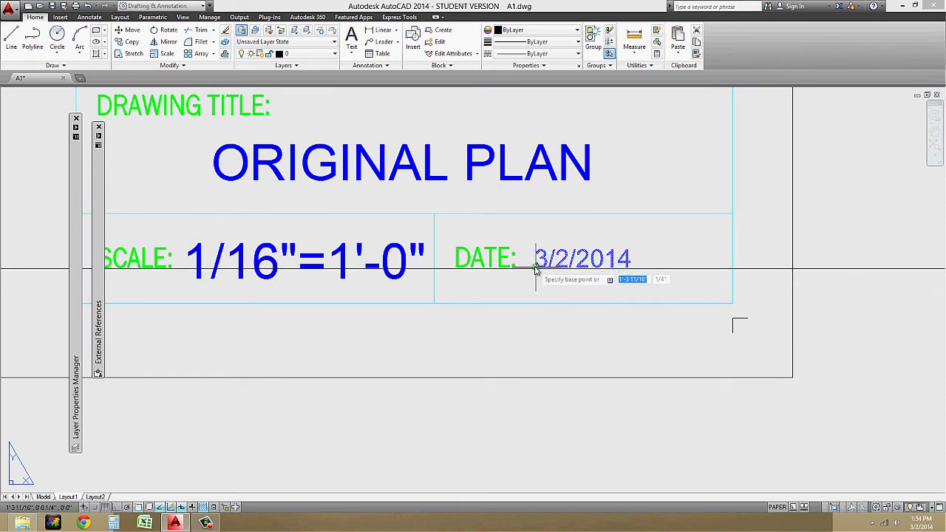
{"action": "left_click", "coordinate": [536, 268]}
{"action": "left_click", "coordinate": [536, 270]}
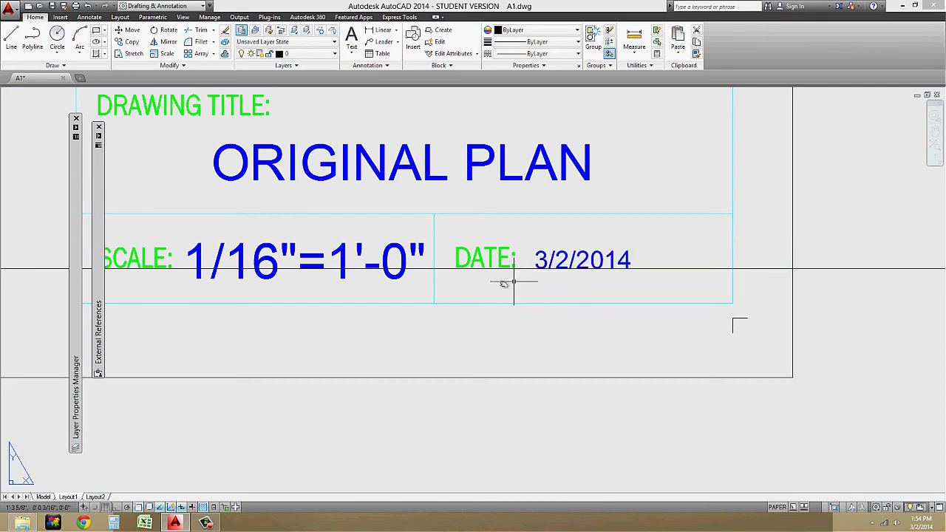
Scale the 1/16"=1'-0" text in the scale field by a factor of 0.5 about its lower-left corner
{"action": "middle_click_drag", "start_coordinate": [416, 269], "coordinate": [628, 269]}
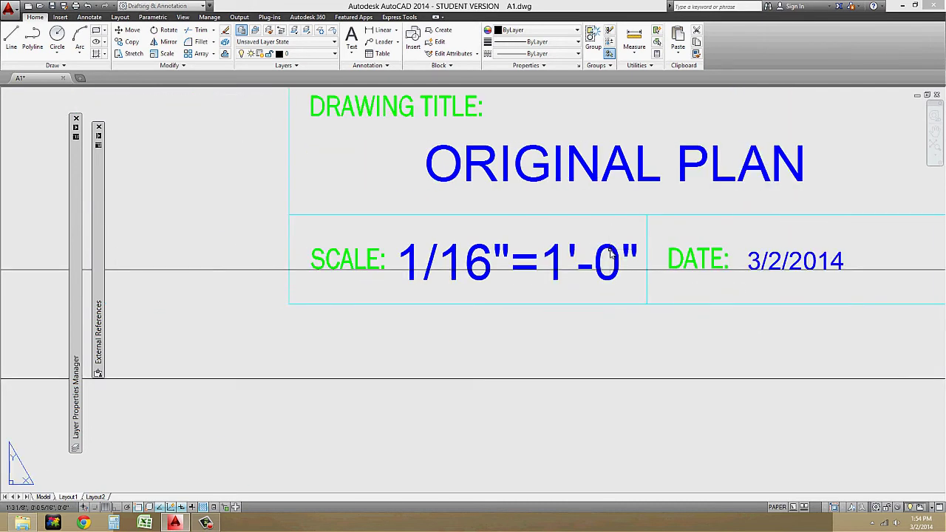
{"action": "left_click", "coordinate": [604, 252]}
{"action": "key", "text": "Return"}
{"action": "left_click", "coordinate": [409, 281]}
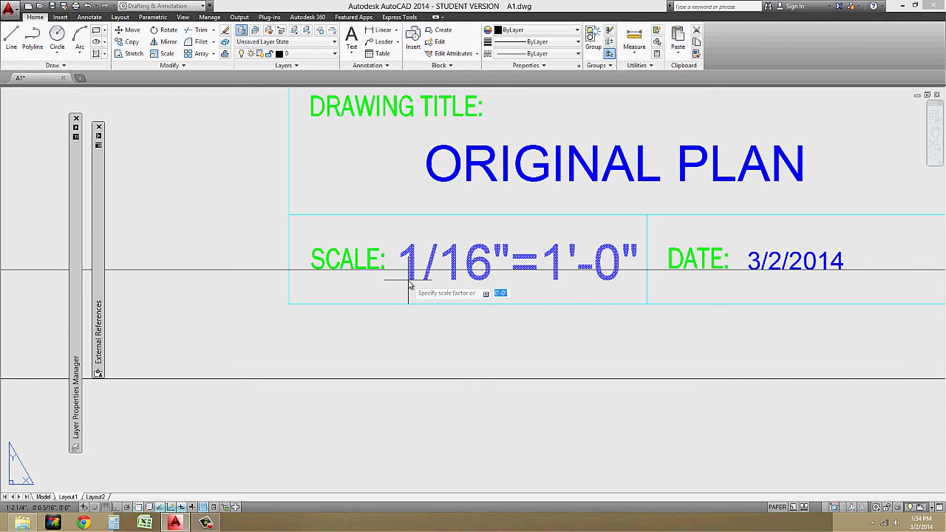
{"action": "type", "text": "0.5"}
{"action": "key", "text": "Return"}
Move the reduced 1/16"=1'-0" text onto the horizontal construction line, beside the SCALE label
{"action": "type", "text": "m"}
{"action": "key", "text": "Return"}
{"action": "left_click", "coordinate": [420, 273]}
{"action": "left_click", "coordinate": [401, 276]}
{"action": "key", "text": "Return"}
{"action": "left_click", "coordinate": [405, 279]}
{"action": "left_click", "coordinate": [422, 270]}
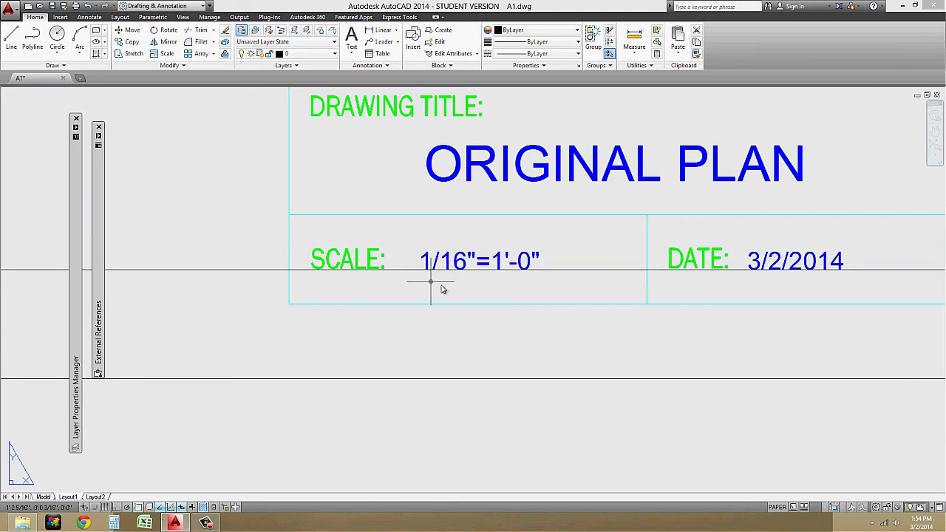
Delete the horizontal construction line running through the scale and date fields
{"action": "scroll", "coordinate": [423, 275], "scroll_direction": "down", "scroll_amount": 1}
{"action": "scroll", "coordinate": [510, 289], "scroll_direction": "down", "scroll_amount": 2}
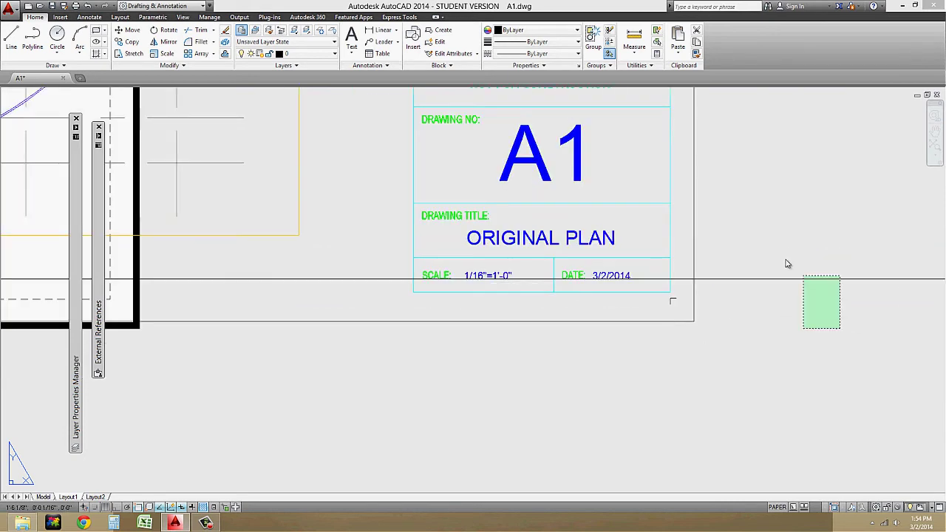
{"action": "scroll", "coordinate": [725, 271], "scroll_direction": "down", "scroll_amount": 3}
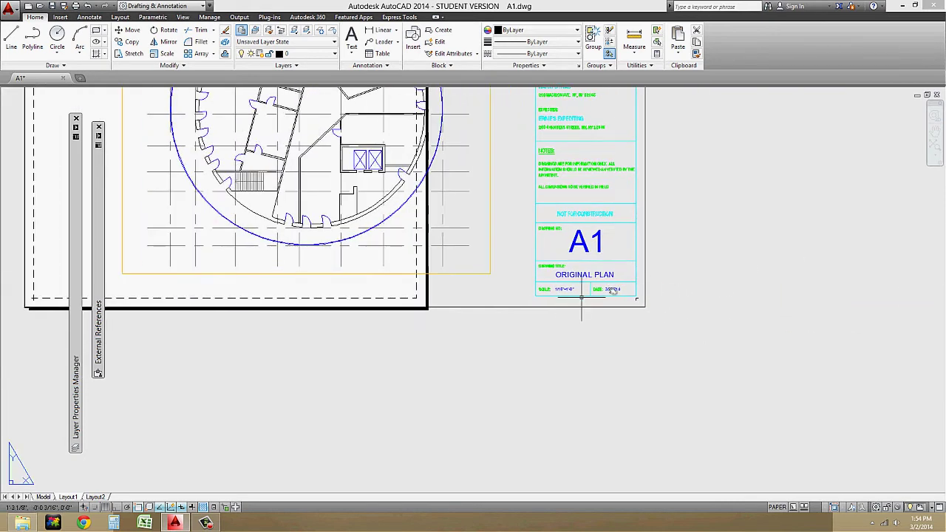
{"action": "scroll", "coordinate": [592, 293], "scroll_direction": "up", "scroll_amount": 4}
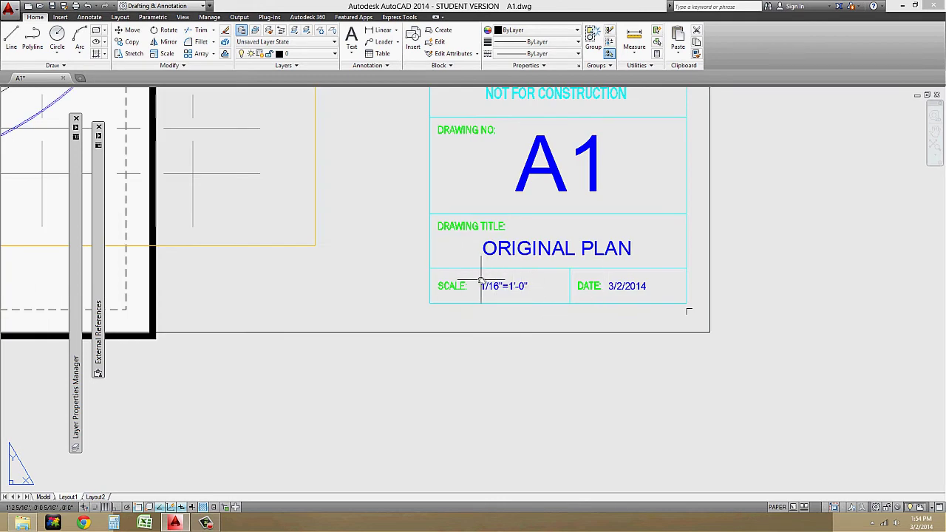
{"action": "scroll", "coordinate": [480, 283], "scroll_direction": "down", "scroll_amount": 1}
{"action": "scroll", "coordinate": [473, 295], "scroll_direction": "down", "scroll_amount": 2}
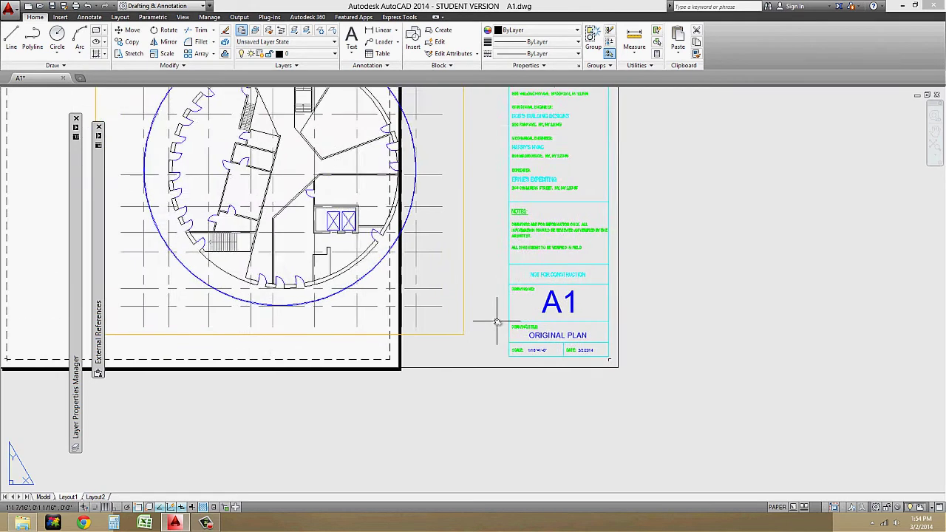
{"action": "scroll", "coordinate": [497, 322], "scroll_direction": "down", "scroll_amount": 2}
{"action": "scroll", "coordinate": [517, 333], "scroll_direction": "up", "scroll_amount": 2}
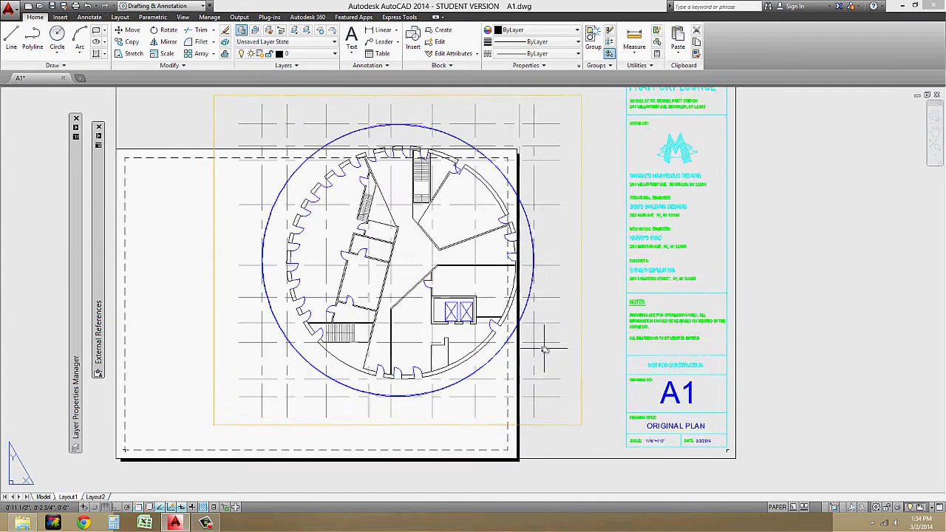
{"action": "scroll", "coordinate": [544, 347], "scroll_direction": "down", "scroll_amount": 1}
{"action": "scroll", "coordinate": [540, 347], "scroll_direction": "up", "scroll_amount": 2}
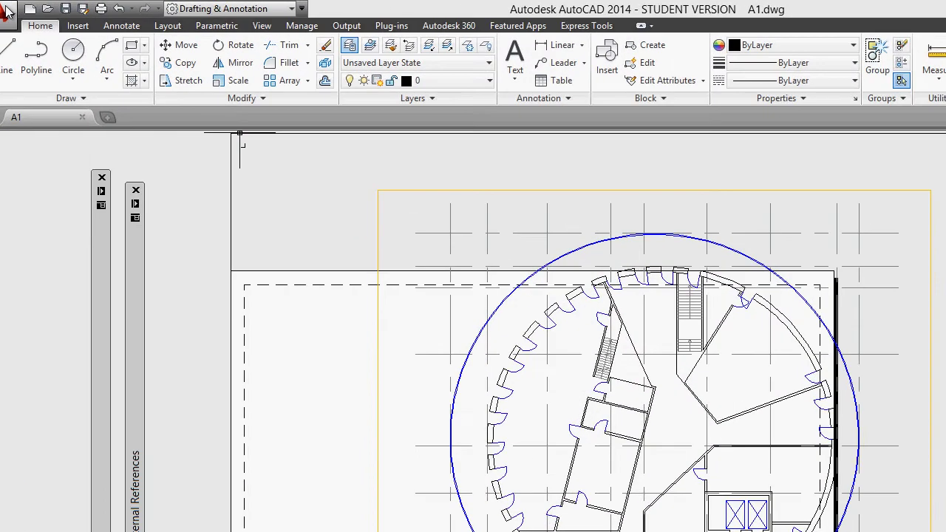
Save the drawing under the new file name A2 in the same class files folder
{"action": "left_click", "coordinate": [8, 11]}
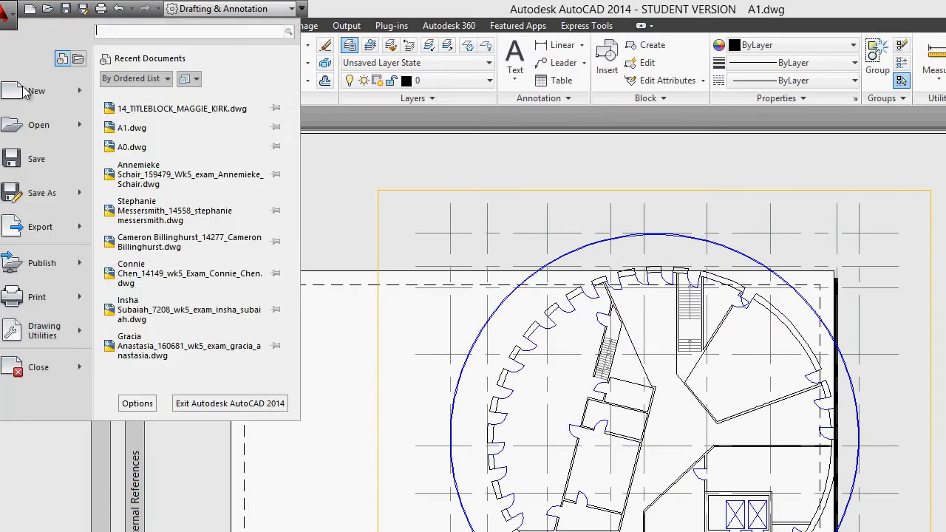
{"action": "left_click", "coordinate": [820, 407]}
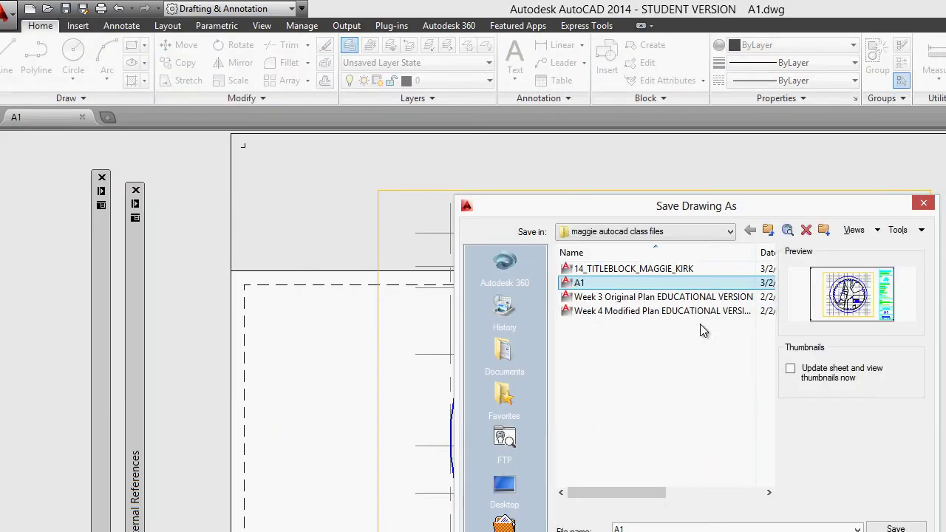
{"action": "left_click", "coordinate": [654, 530]}
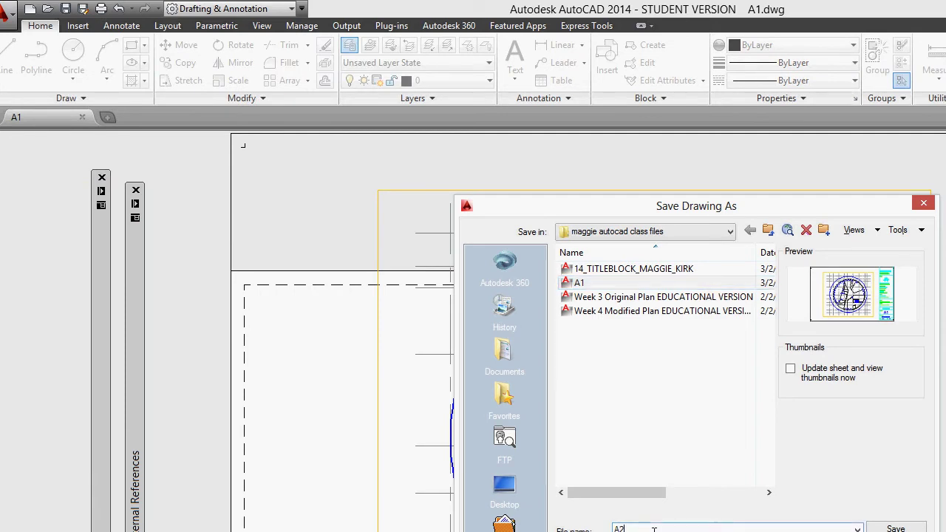
{"action": "type", "text": "A2"}
{"action": "left_click", "coordinate": [896, 529]}
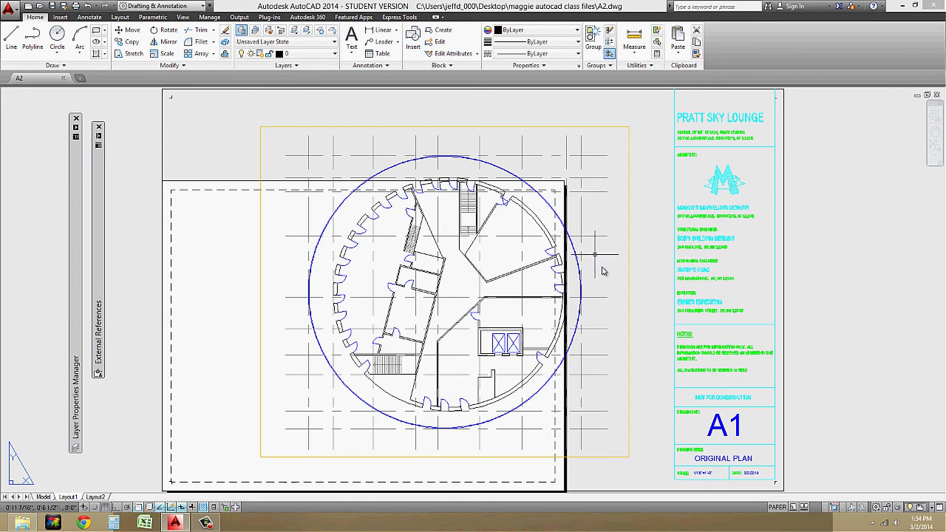
Change the drawing number text in the title block to A2
{"action": "middle_click_drag", "start_coordinate": [676, 380], "coordinate": [577, 318]}
{"action": "scroll", "coordinate": [577, 318], "scroll_direction": "up", "scroll_amount": 3}
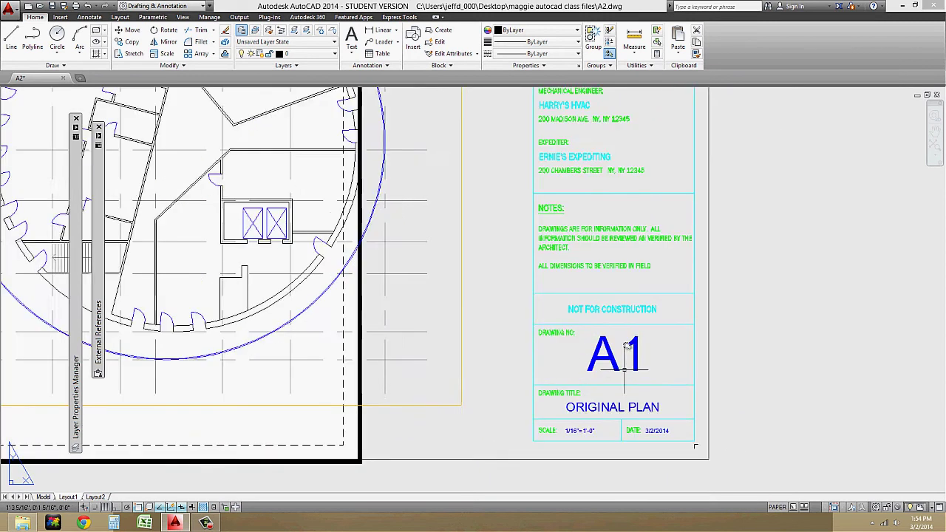
{"action": "left_click", "coordinate": [632, 343]}
{"action": "double_click", "coordinate": [632, 343]}
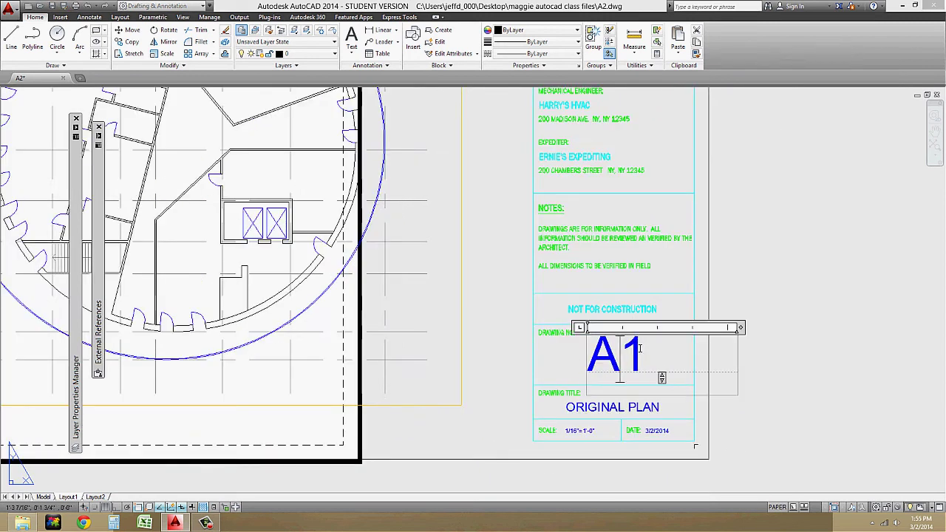
{"action": "key", "text": "BackSpace"}
{"action": "type", "text": "2"}
{"action": "left_click", "coordinate": [772, 364]}
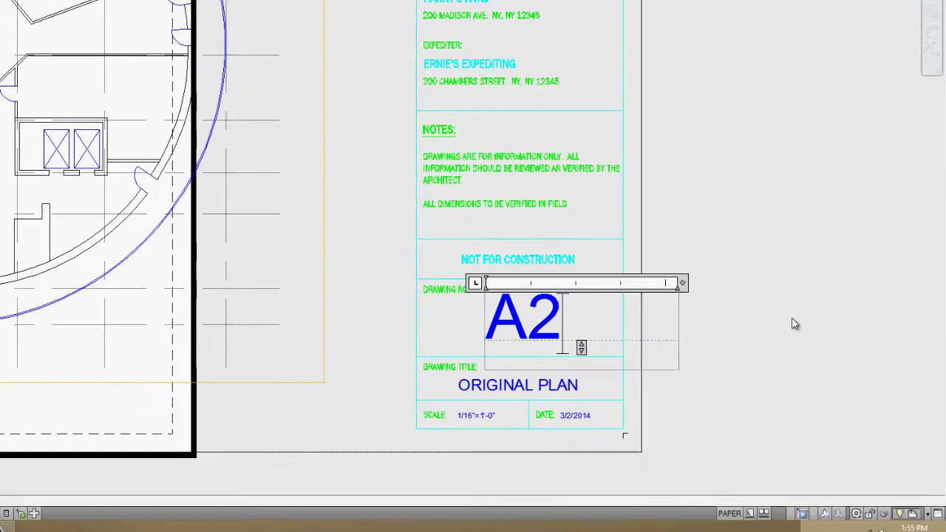
Change the drawing title text in the title block to MODIFIED PLAN
{"action": "left_click", "coordinate": [454, 369]}
{"action": "double_click", "coordinate": [455, 370]}
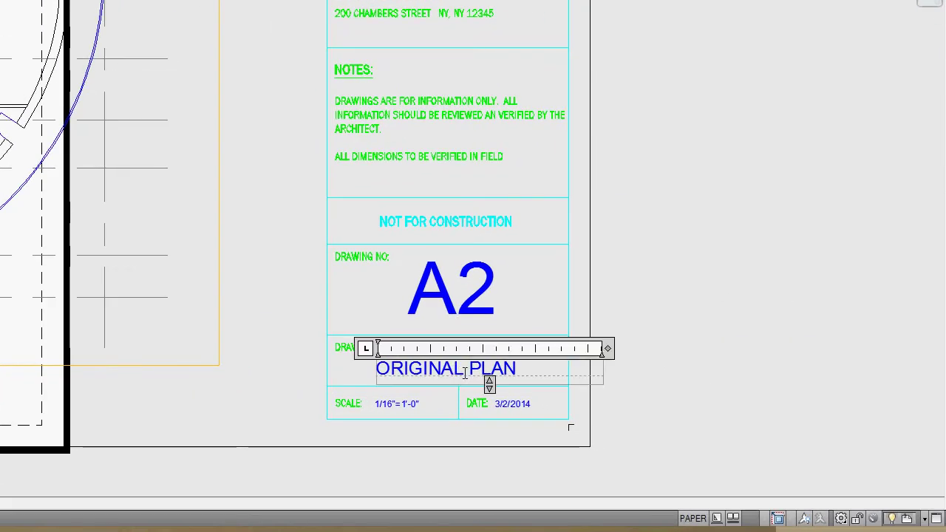
{"action": "left_click_drag", "start_coordinate": [463, 369], "coordinate": [315, 364]}
{"action": "type", "text": "MODIFIED"}
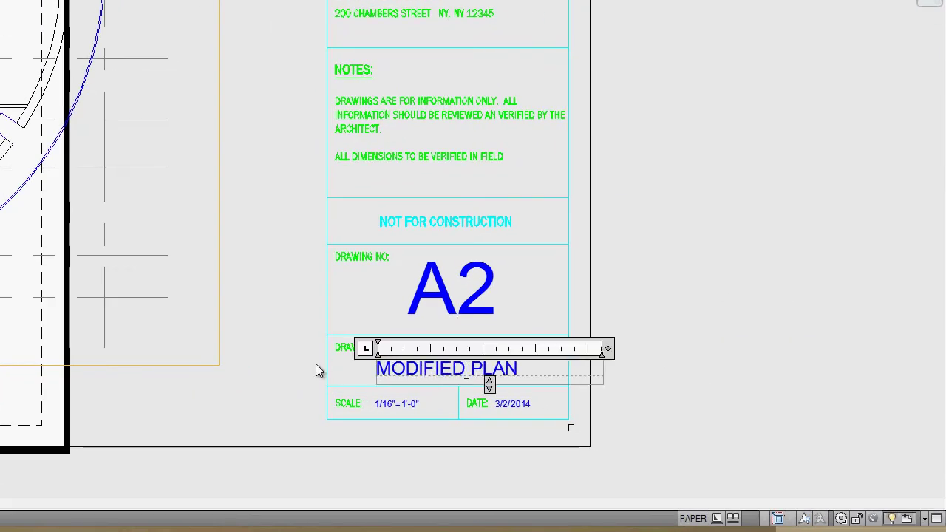
{"action": "left_click", "coordinate": [629, 358]}
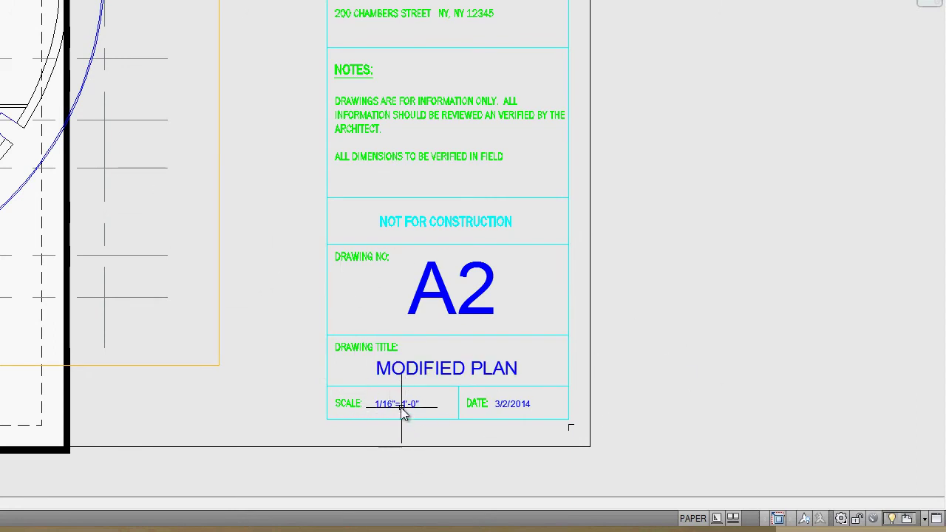
Detach the Week 3 Original Plan EDUCATIONAL VERSION external reference from model space
{"action": "middle_click_drag", "start_coordinate": [320, 361], "coordinate": [359, 370]}
{"action": "scroll", "coordinate": [358, 369], "scroll_direction": "down", "scroll_amount": 2}
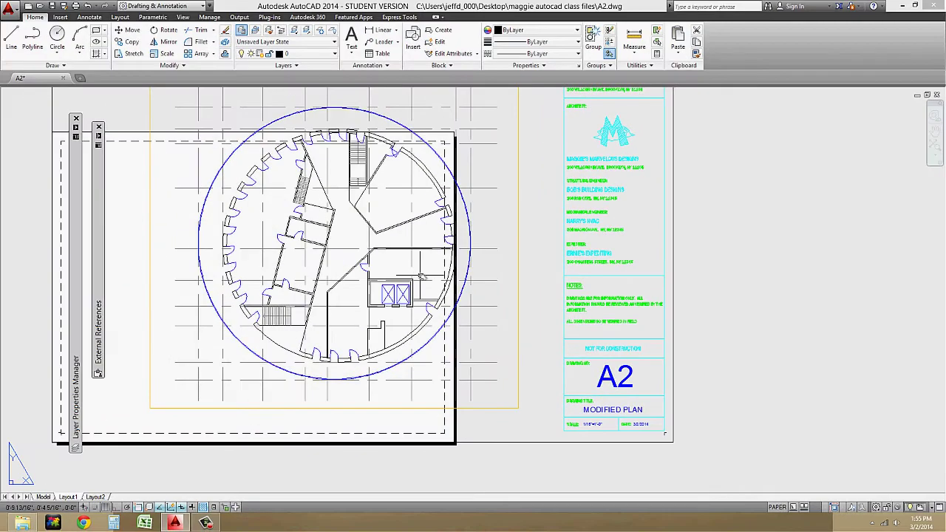
{"action": "middle_click_drag", "start_coordinate": [420, 275], "coordinate": [544, 315]}
{"action": "scroll", "coordinate": [544, 316], "scroll_direction": "down", "scroll_amount": 2}
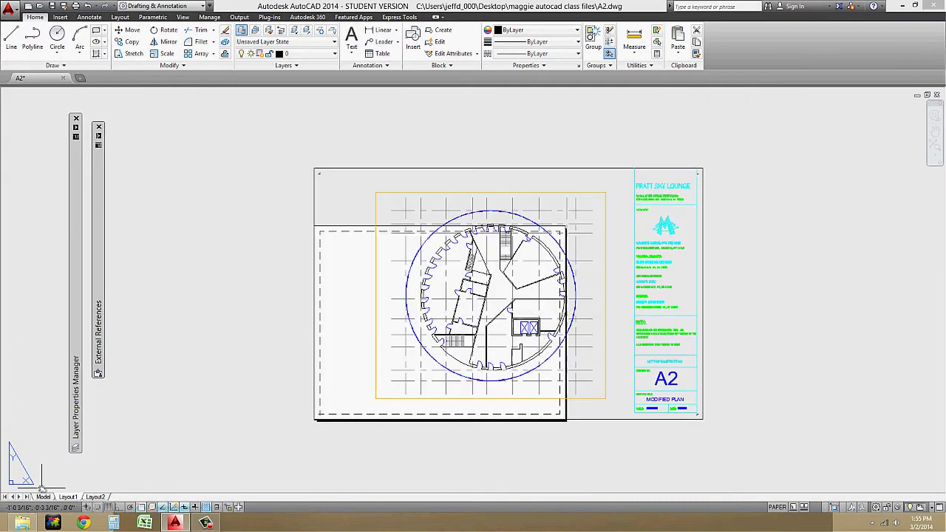
{"action": "left_click", "coordinate": [44, 497]}
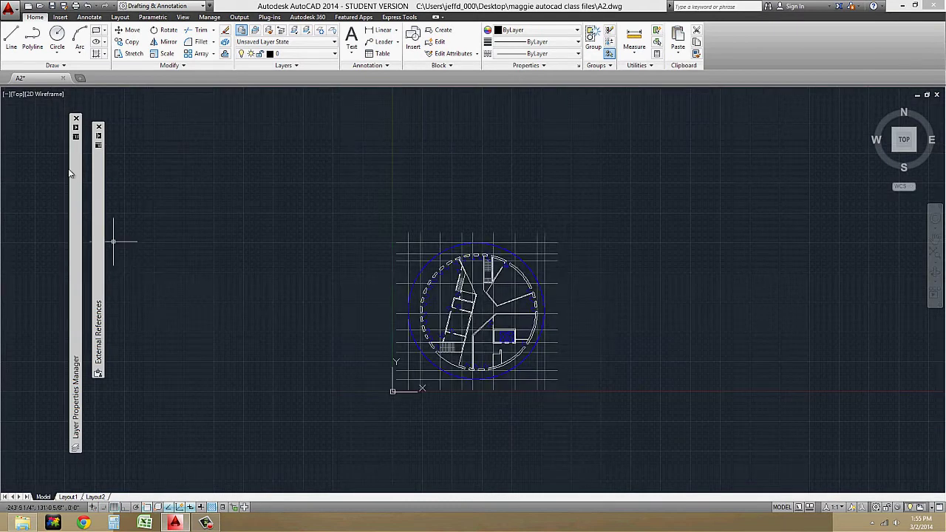
{"action": "mouse_move", "coordinate": [74, 181]}
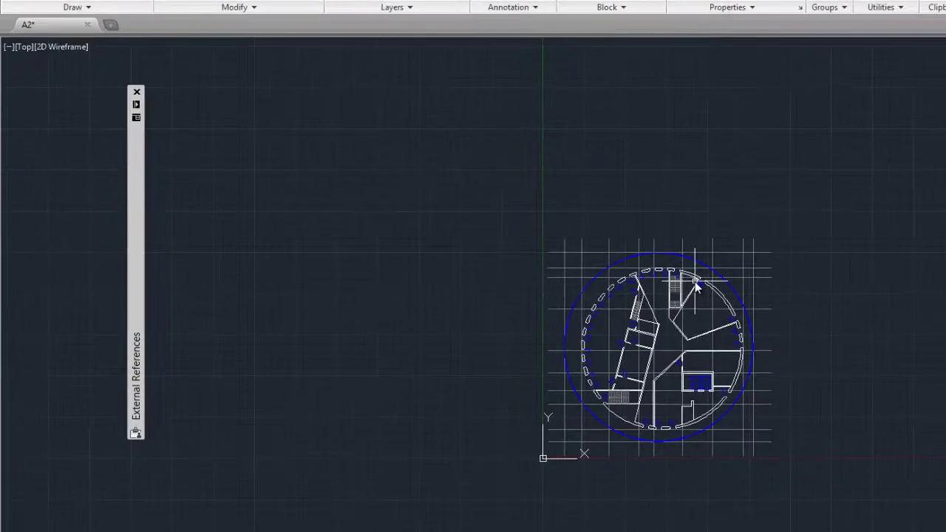
{"action": "mouse_move", "coordinate": [146, 119]}
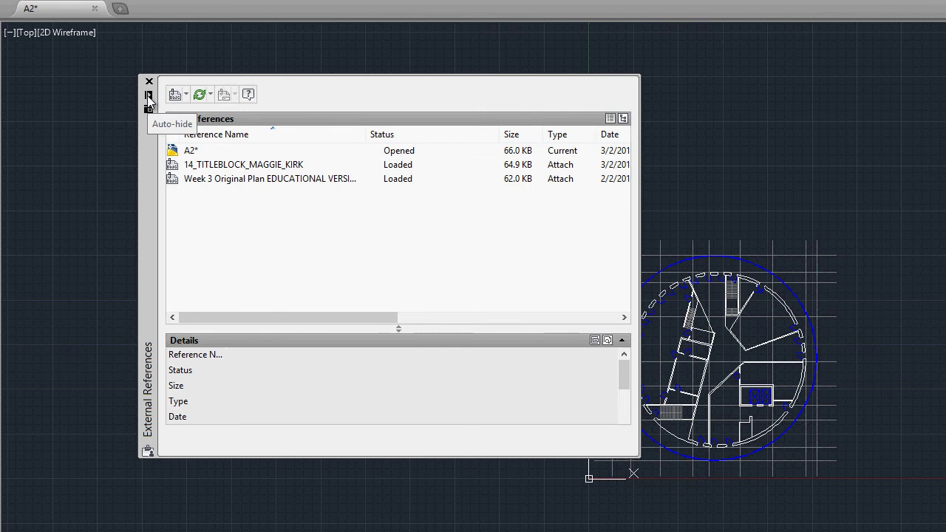
{"action": "right_click", "coordinate": [230, 169]}
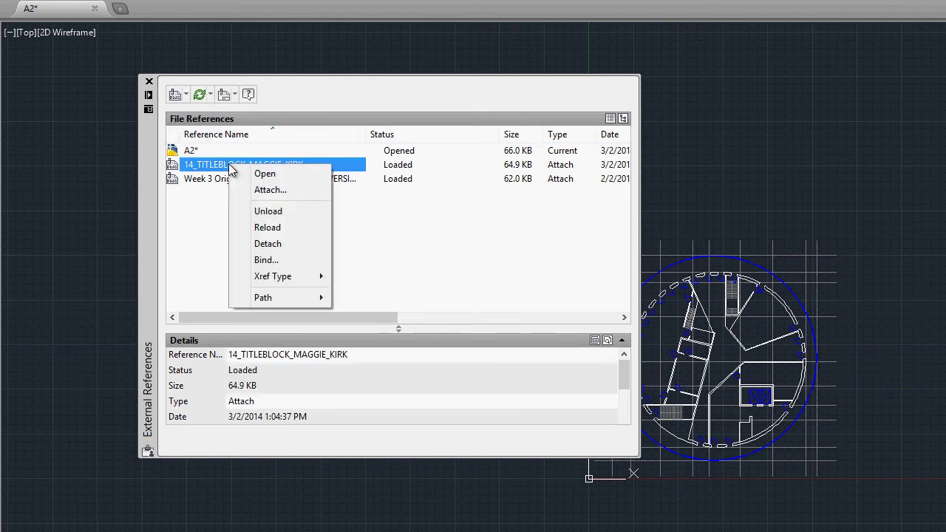
{"action": "left_click", "coordinate": [201, 186]}
{"action": "left_click", "coordinate": [209, 179]}
{"action": "right_click", "coordinate": [209, 179]}
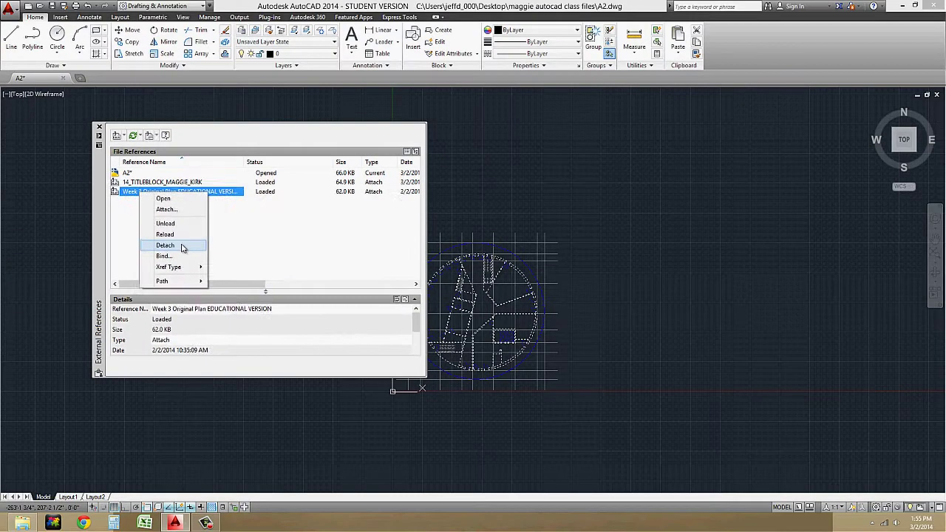
{"action": "left_click", "coordinate": [247, 259]}
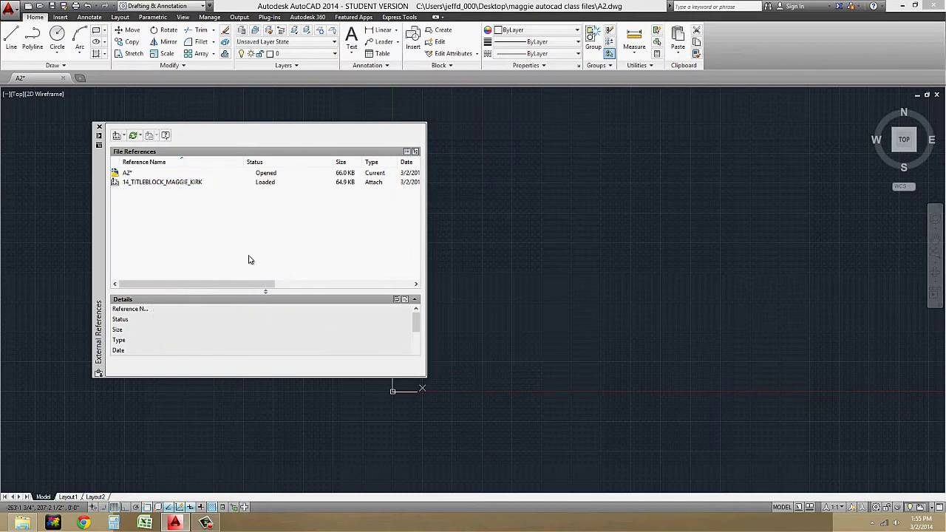
Attach Week 4 Modified Plan EDUCATIONAL VERSION as an external reference near the model-space origin, and return to Layout1
{"action": "left_click", "coordinate": [117, 138]}
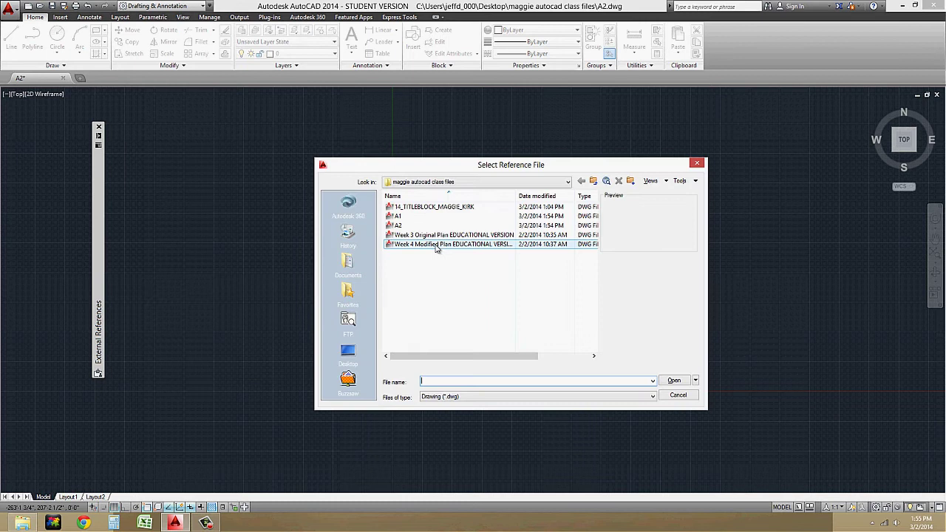
{"action": "double_click", "coordinate": [437, 245]}
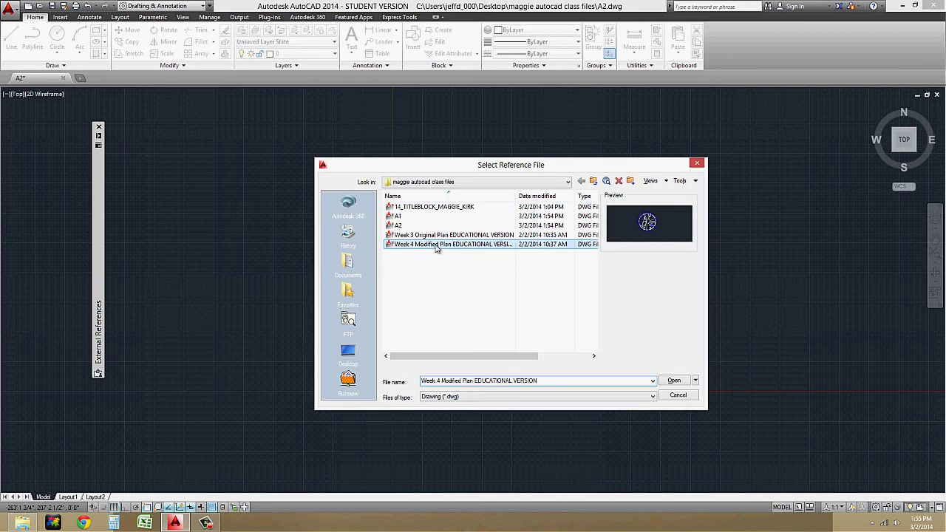
{"action": "left_click", "coordinate": [506, 356]}
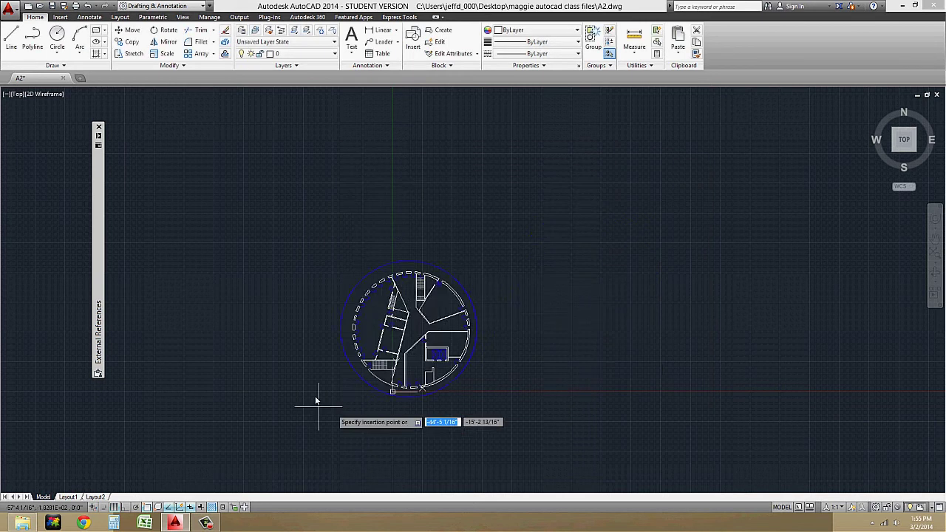
{"action": "left_click", "coordinate": [322, 381]}
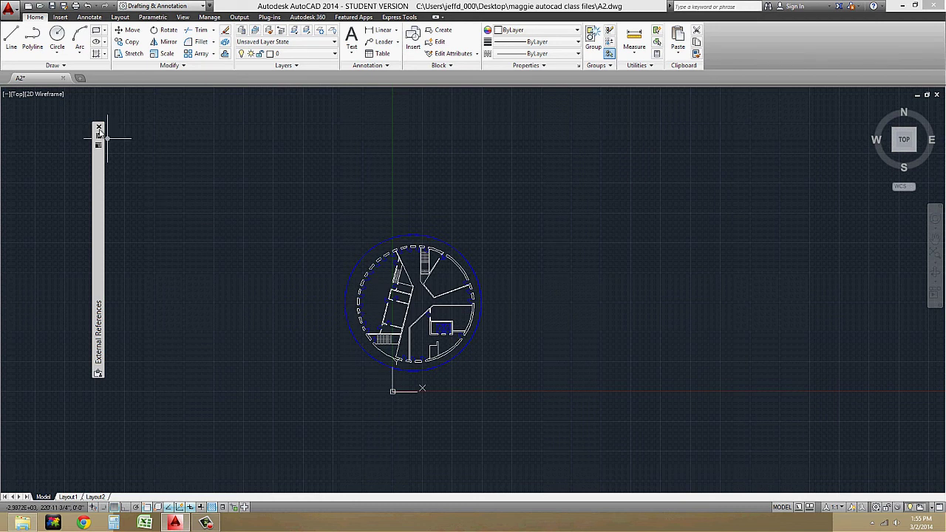
{"action": "mouse_move", "coordinate": [100, 135]}
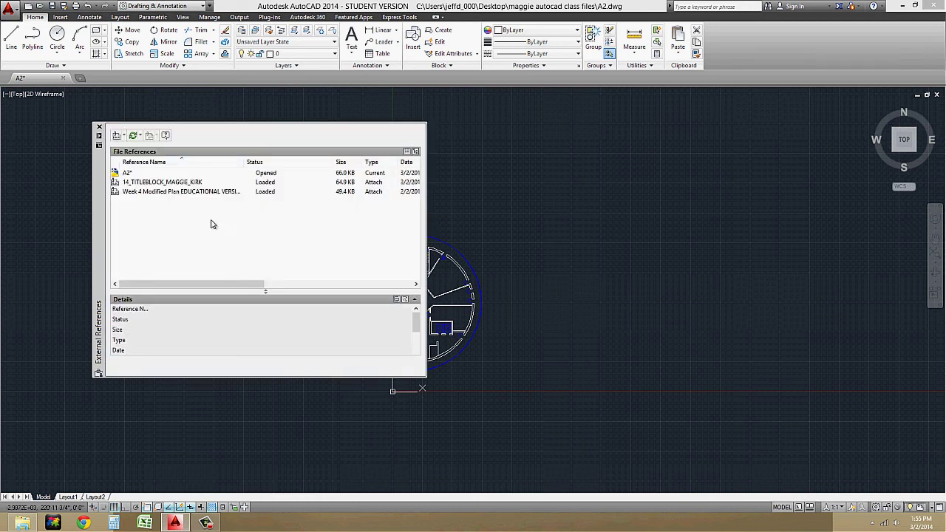
{"action": "middle_click_drag", "start_coordinate": [479, 369], "coordinate": [516, 357]}
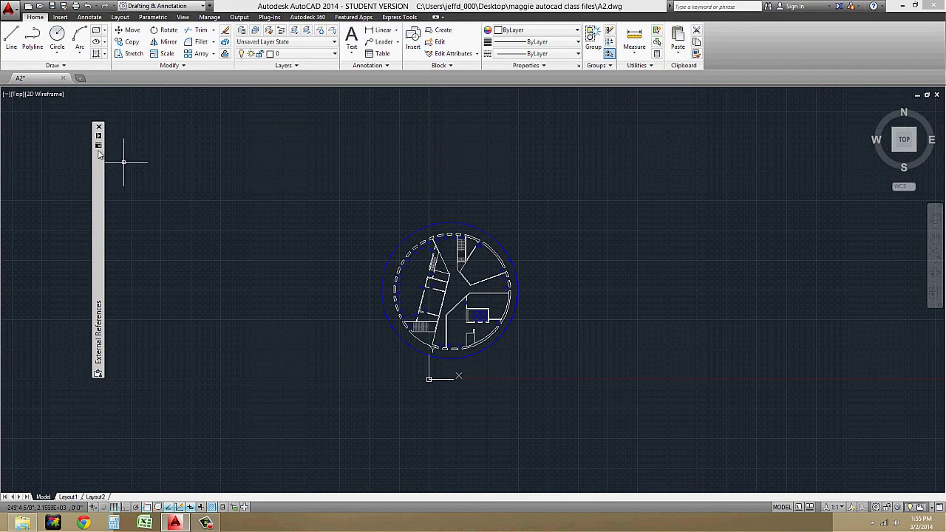
{"action": "mouse_move", "coordinate": [99, 137]}
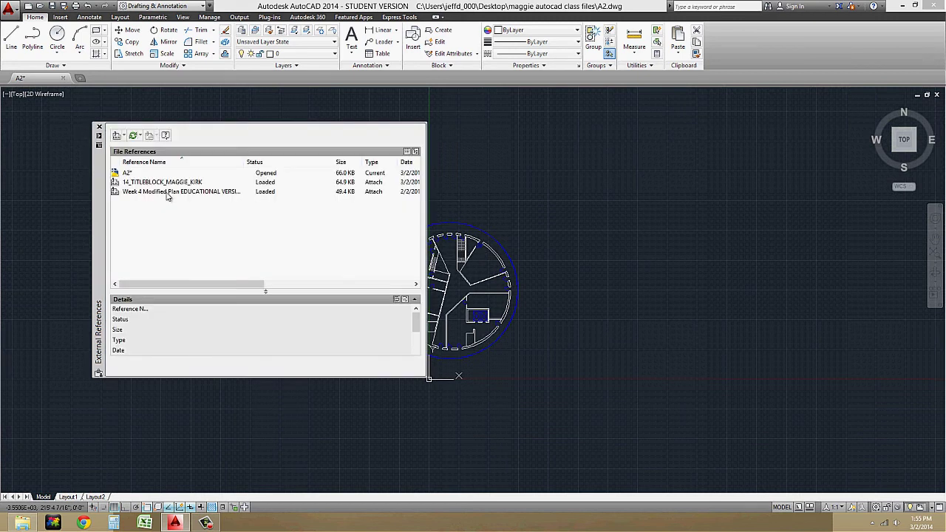
{"action": "mouse_move", "coordinate": [168, 196]}
{"action": "left_click", "coordinate": [67, 496]}
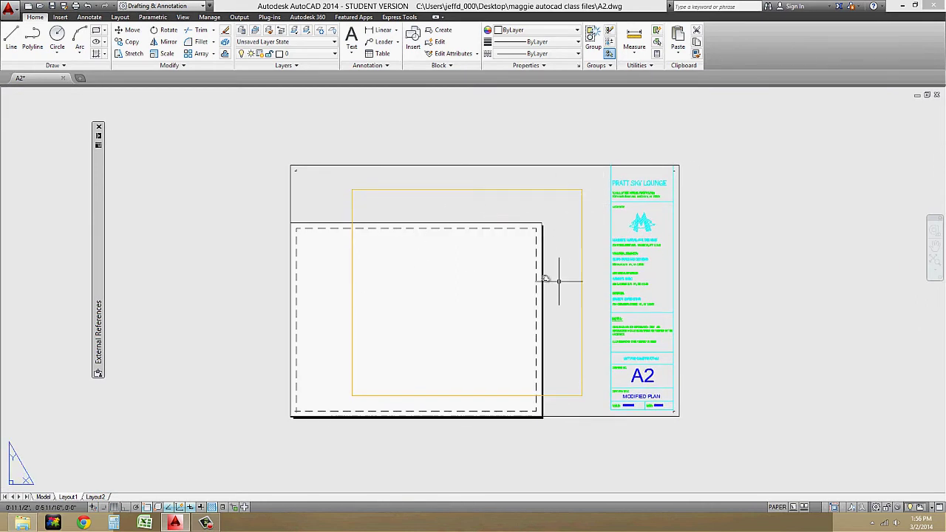
Try to zoom to the extents of the modified plan inside the layout's existing viewport
{"action": "double_click", "coordinate": [479, 272]}
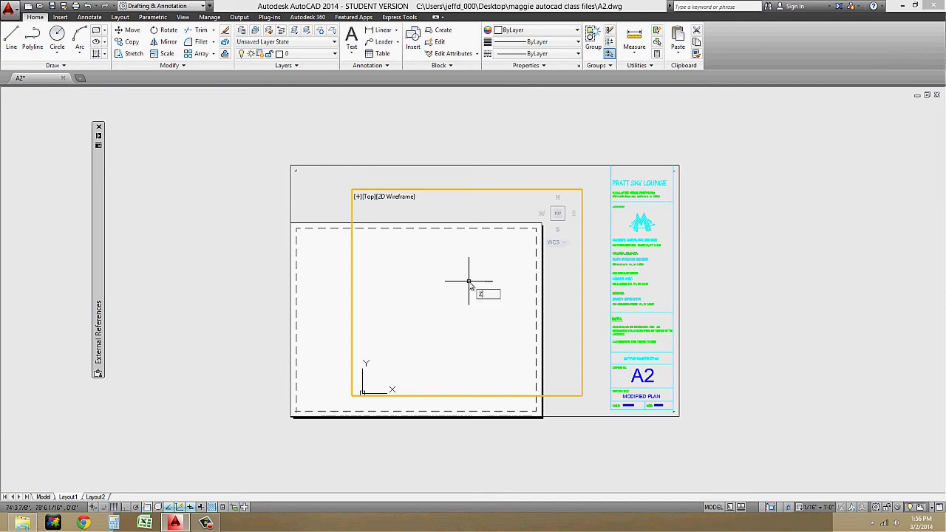
{"action": "type", "text": "z"}
{"action": "key", "text": "Return"}
{"action": "type", "text": "e"}
{"action": "key", "text": "Return"}
{"action": "double_click", "coordinate": [468, 284]}
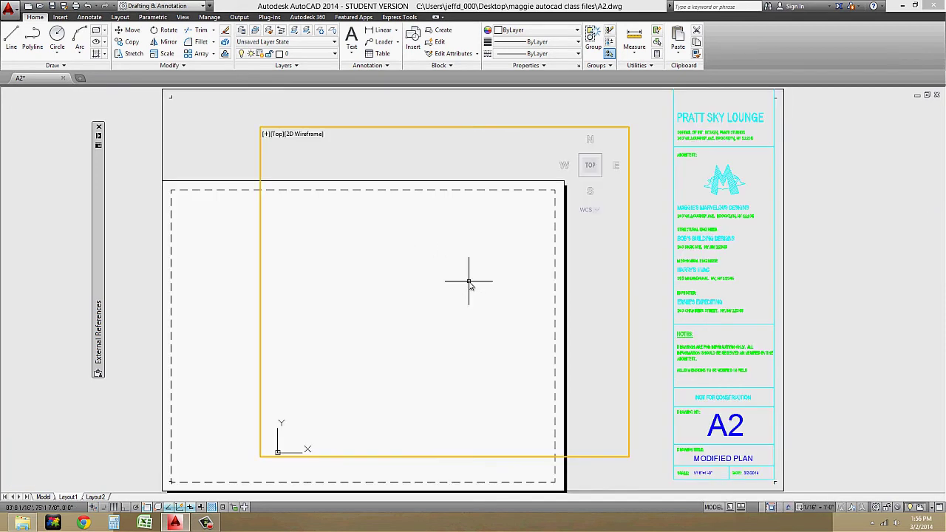
{"action": "type", "text": "z"}
{"action": "key", "text": "Return"}
{"action": "type", "text": "e"}
{"action": "key", "text": "Return"}
Unlock the existing viewport and try to bring the modified plan into view inside it
{"action": "scroll", "coordinate": [510, 255], "scroll_direction": "down", "scroll_amount": 5}
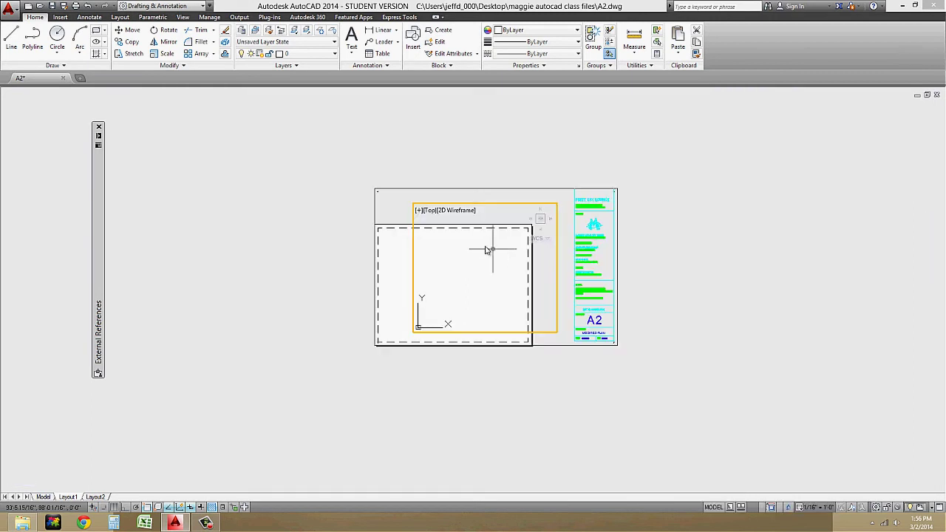
{"action": "scroll", "coordinate": [483, 249], "scroll_direction": "up", "scroll_amount": 3}
{"action": "left_click", "coordinate": [788, 510]}
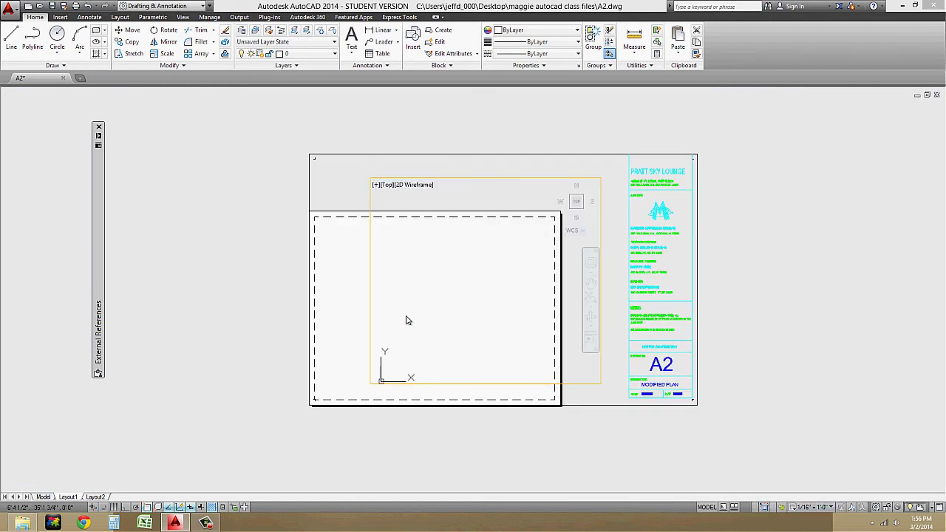
{"action": "left_click", "coordinate": [453, 263]}
{"action": "left_click", "coordinate": [461, 306]}
{"action": "double_click", "coordinate": [460, 309]}
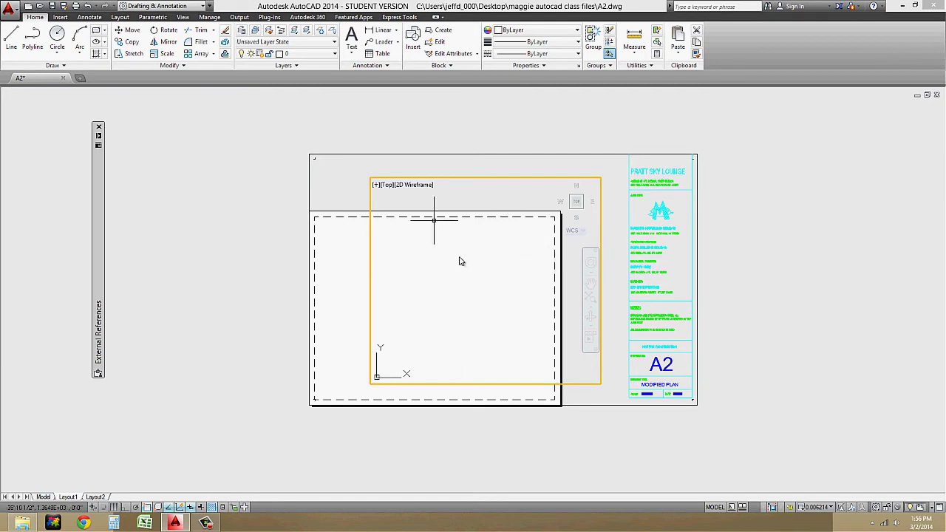
{"action": "middle_click_drag", "start_coordinate": [459, 257], "coordinate": [520, 267]}
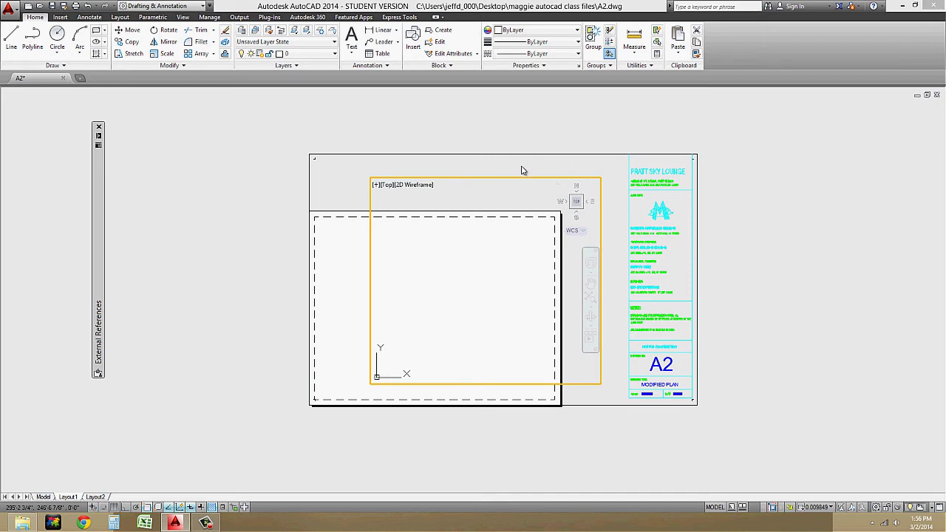
Return to paper space and erase the existing viewport from the A2 sheet
{"action": "double_click", "coordinate": [359, 281]}
{"action": "left_click", "coordinate": [369, 275]}
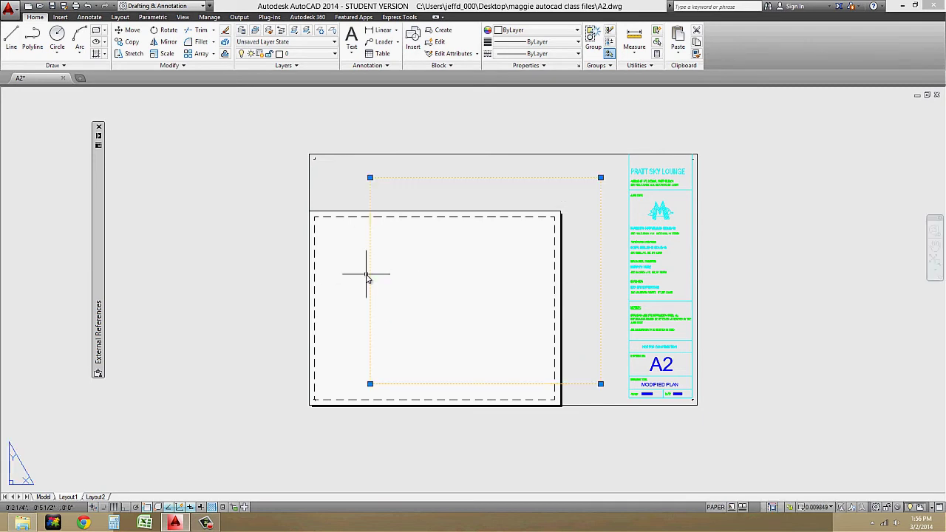
{"action": "type", "text": "e"}
{"action": "key", "text": "Return"}
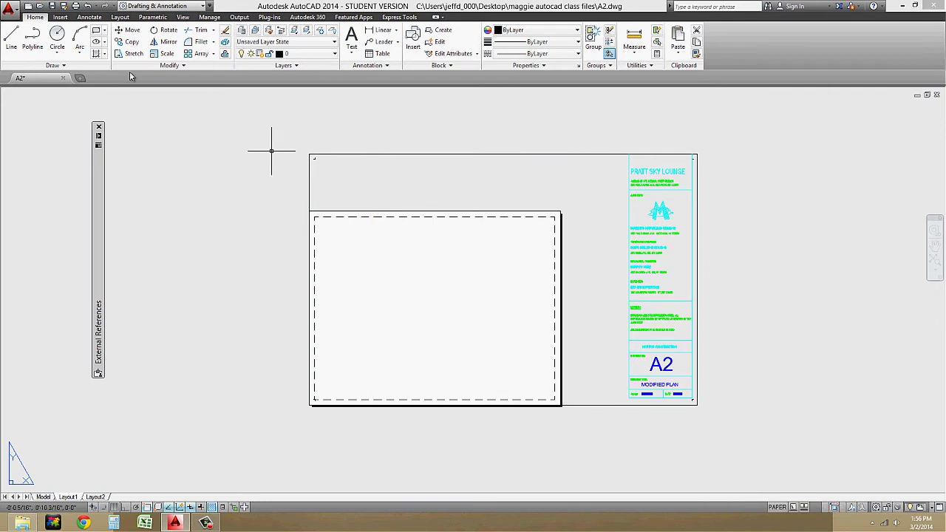
Create a new rectangular viewport filling most of the sheet area beside the title block
{"action": "left_click", "coordinate": [124, 18]}
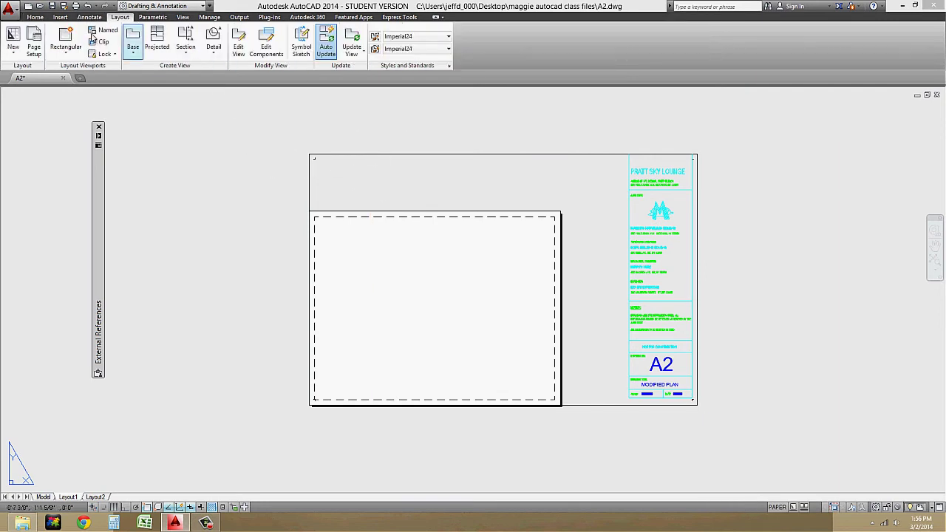
{"action": "left_click", "coordinate": [52, 34]}
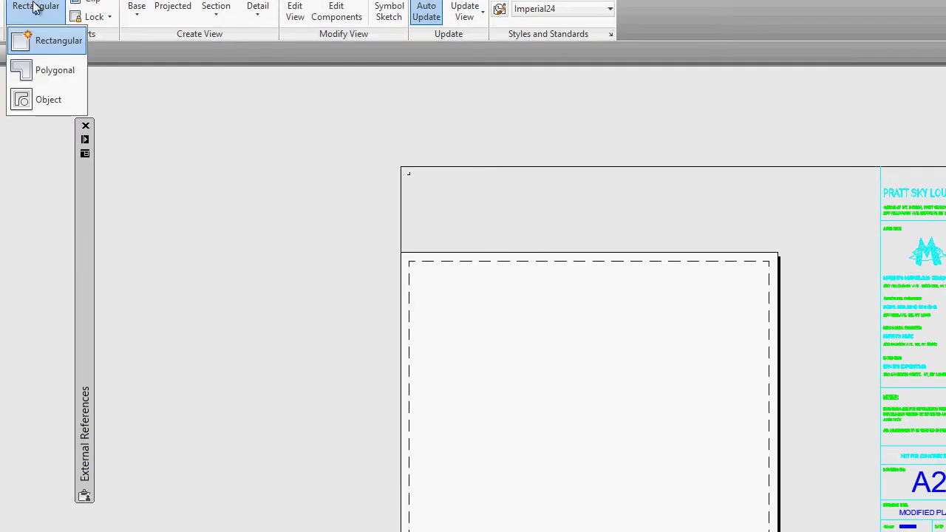
{"action": "left_click", "coordinate": [62, 58]}
{"action": "left_click", "coordinate": [446, 200]}
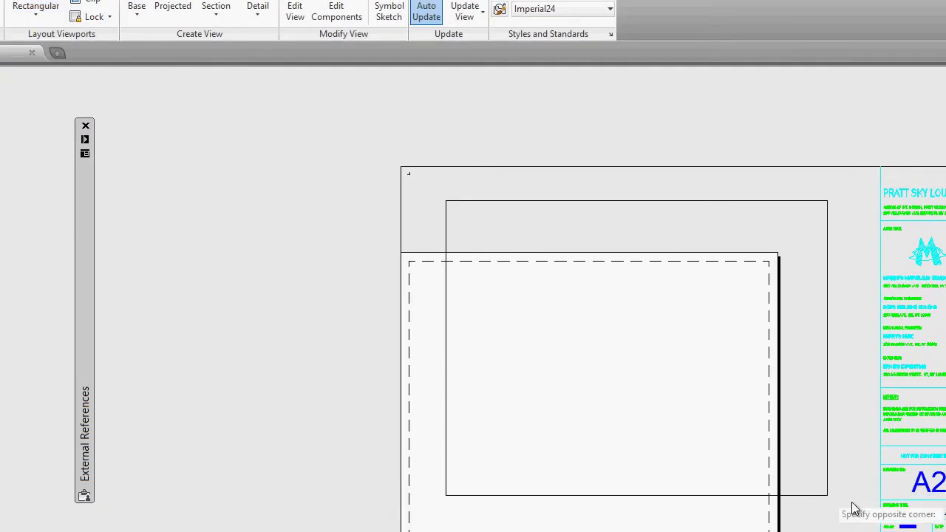
{"action": "left_click", "coordinate": [851, 503]}
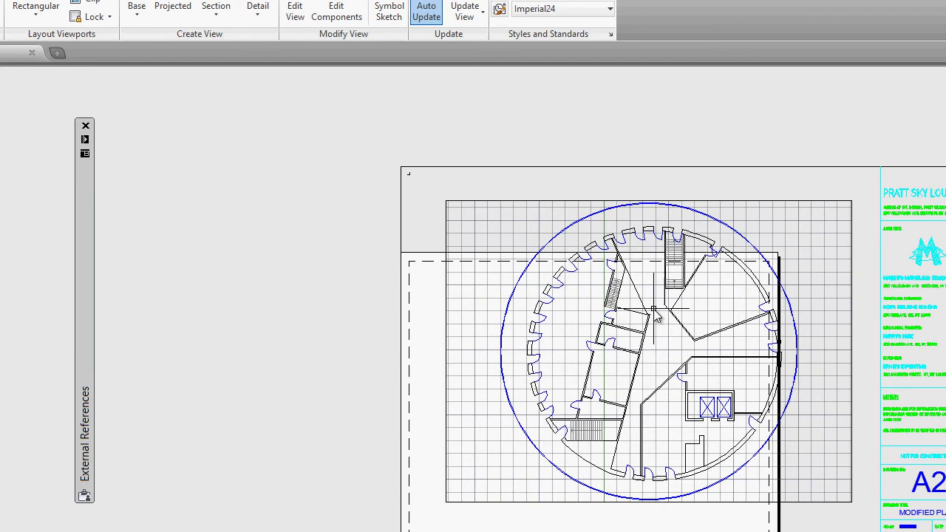
Put the new viewport on the vport layer and set its scale to 1/16" = 1'-0"
{"action": "left_click", "coordinate": [800, 199]}
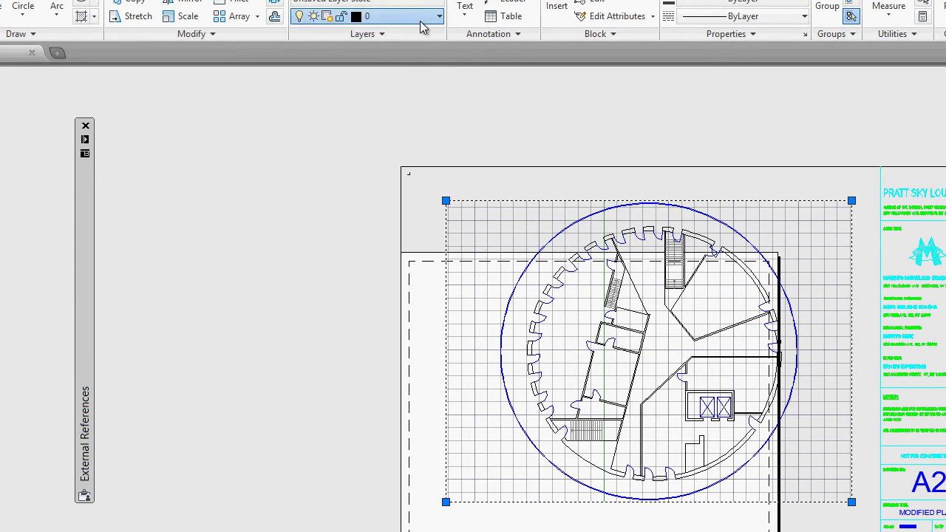
{"action": "left_click", "coordinate": [437, 18]}
{"action": "left_click", "coordinate": [381, 38]}
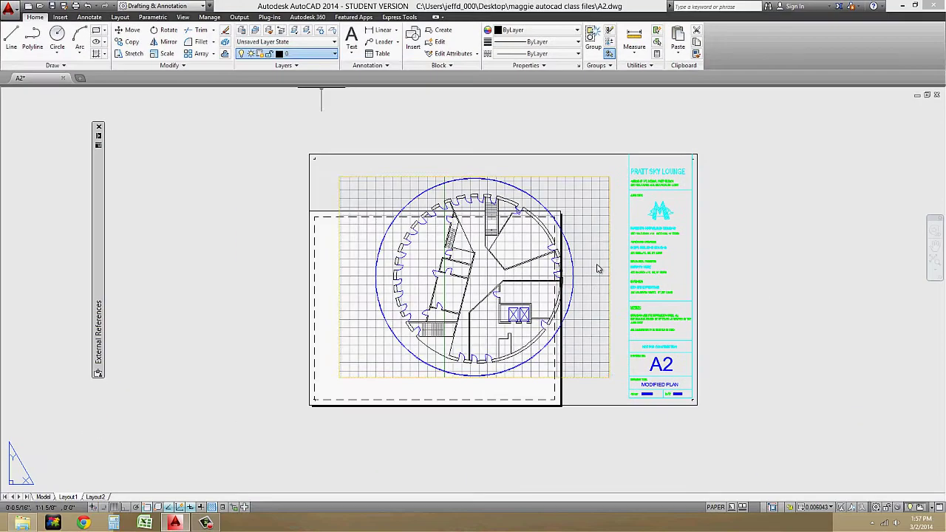
{"action": "left_click", "coordinate": [830, 507]}
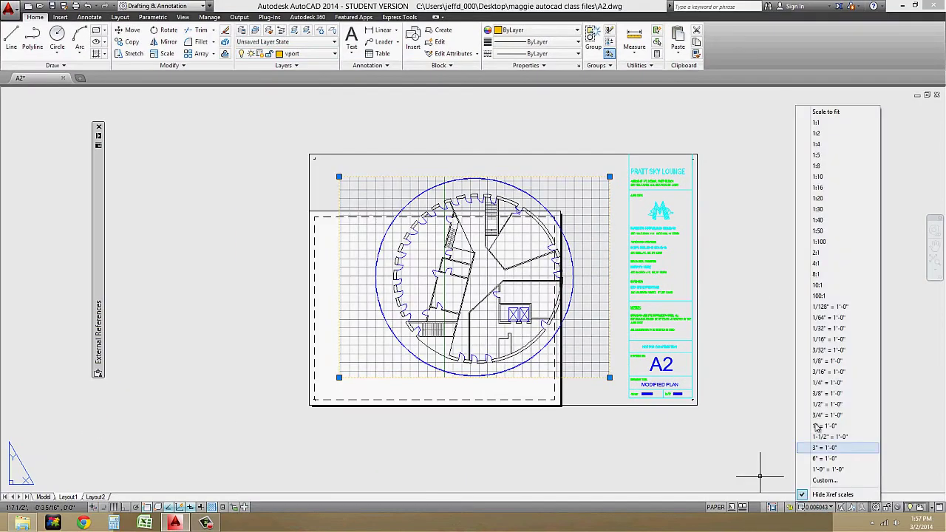
{"action": "left_click", "coordinate": [830, 341]}
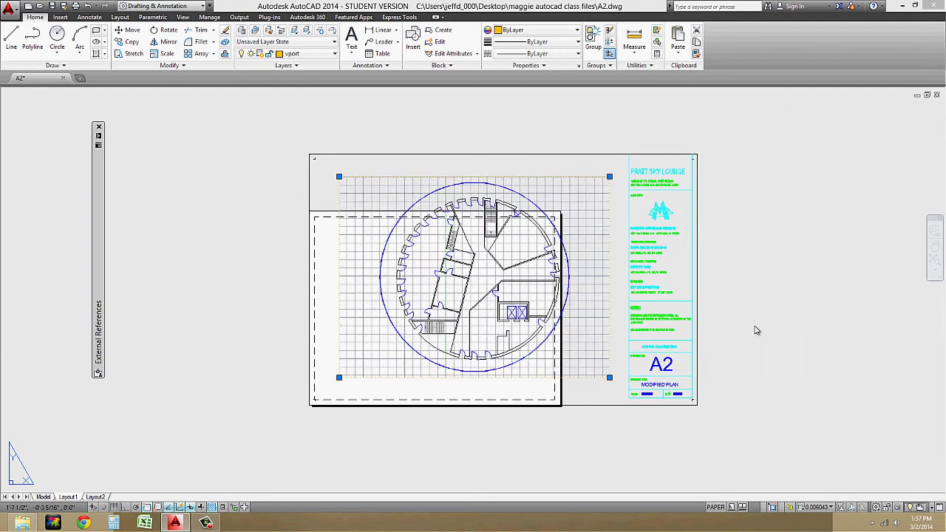
Turn off the grid inside the viewport showing the modified plan and return to paper space
{"action": "double_click", "coordinate": [587, 275]}
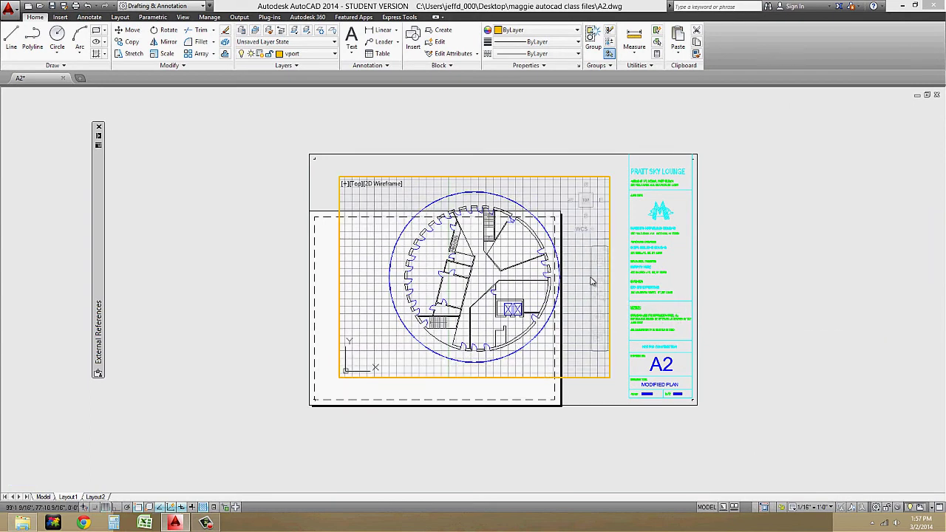
{"action": "left_click", "coordinate": [116, 507]}
{"action": "double_click", "coordinate": [427, 444]}
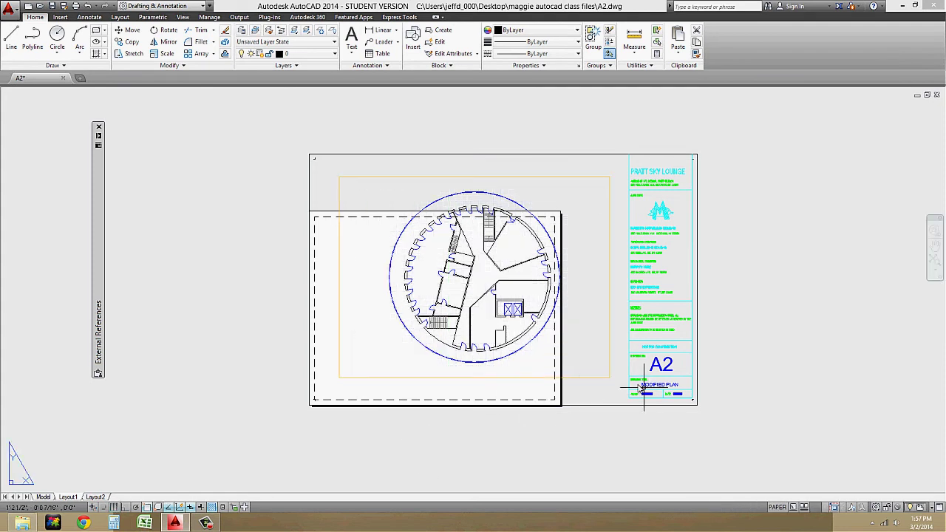
Save the A2 sheet, and save a copy of it as A3 in the same folder
{"action": "scroll", "coordinate": [540, 329], "scroll_direction": "up", "scroll_amount": 3}
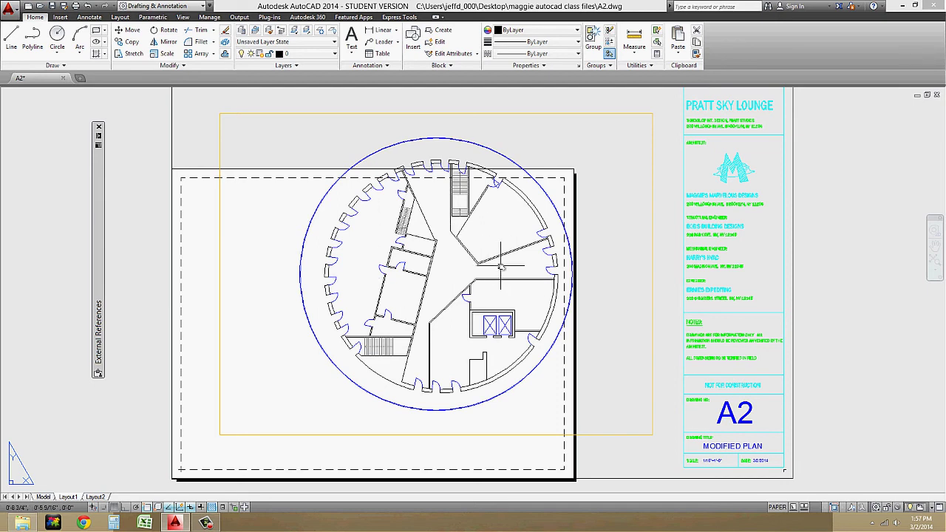
{"action": "scroll", "coordinate": [501, 267], "scroll_direction": "down", "scroll_amount": 1}
{"action": "scroll", "coordinate": [501, 266], "scroll_direction": "up", "scroll_amount": 1}
{"action": "middle_click_drag", "start_coordinate": [501, 266], "coordinate": [501, 267]}
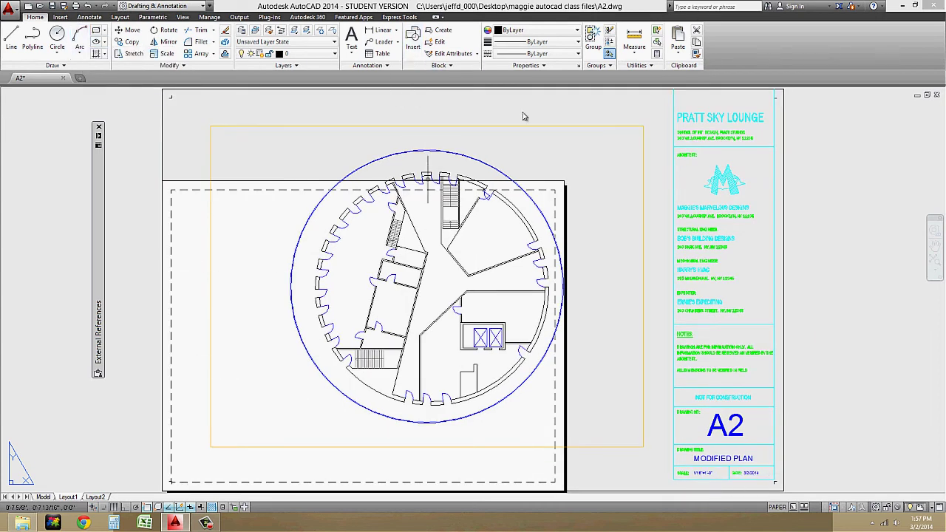
{"action": "left_click", "coordinate": [52, 7]}
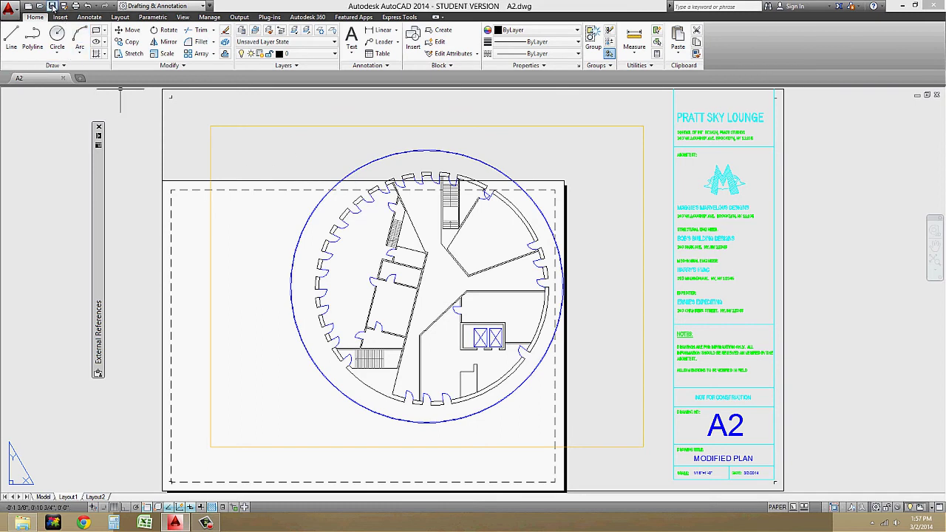
{"action": "left_click", "coordinate": [14, 11]}
{"action": "left_click", "coordinate": [33, 125]}
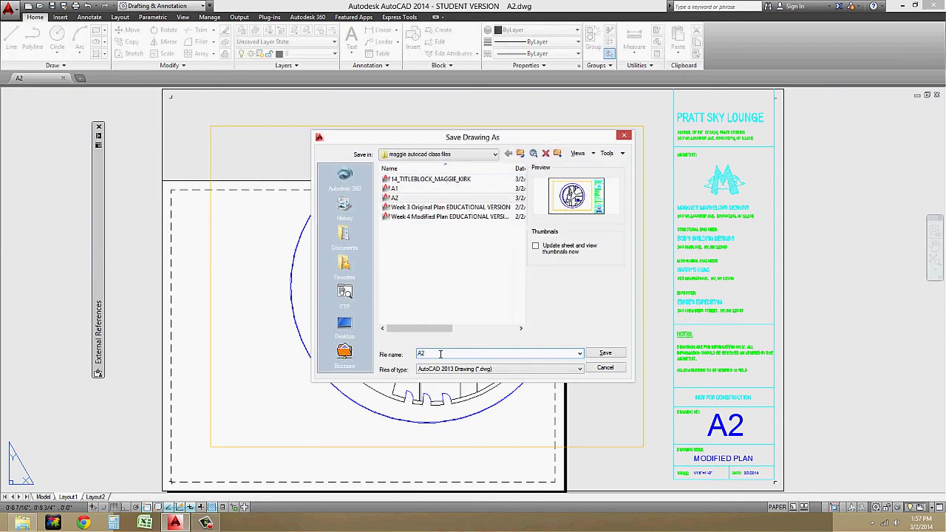
{"action": "type", "text": "A3"}
{"action": "left_click", "coordinate": [607, 354]}
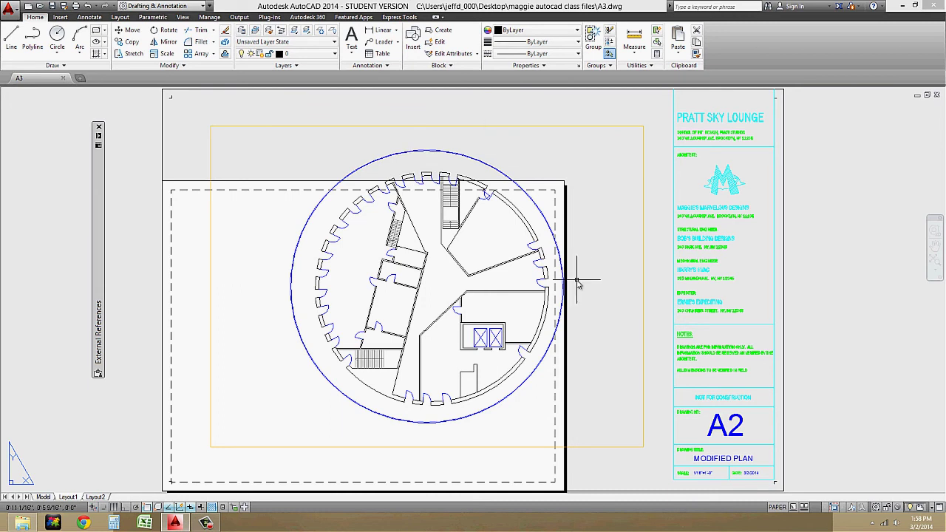
Change the title block's drawing number to A3 and its drawing title to MODIFIED PLAN DETAIL
{"action": "middle_click_drag", "start_coordinate": [614, 376], "coordinate": [616, 372]}
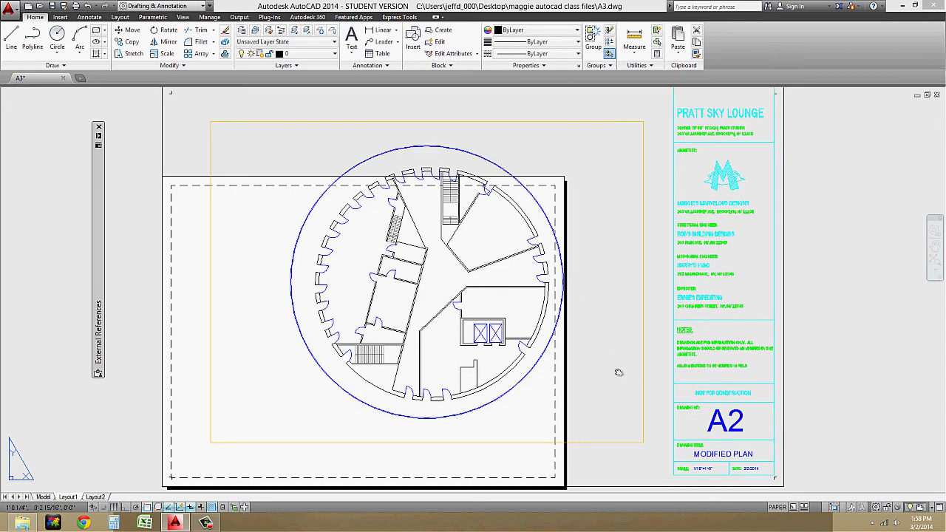
{"action": "double_click", "coordinate": [739, 415]}
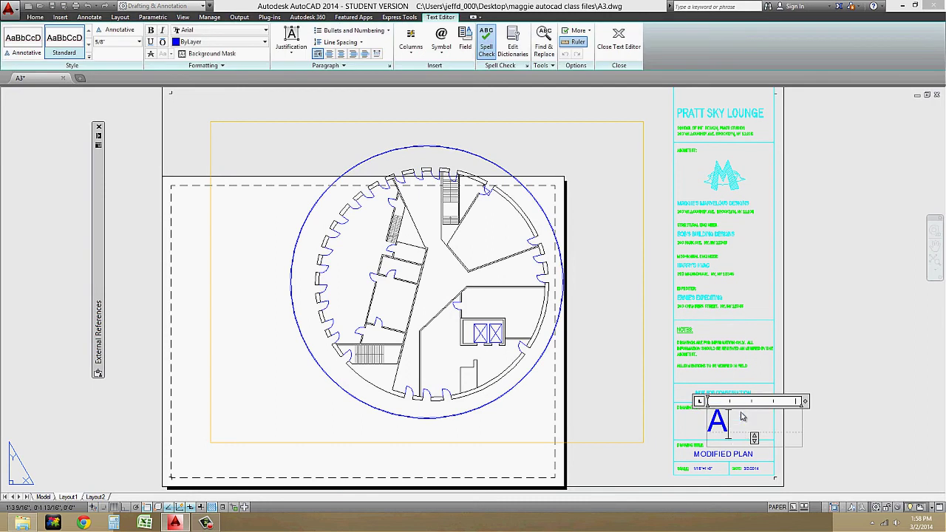
{"action": "left_click", "coordinate": [882, 345]}
{"action": "middle_click_drag", "start_coordinate": [767, 419], "coordinate": [651, 312]}
{"action": "scroll", "coordinate": [625, 357], "scroll_direction": "up", "scroll_amount": 2}
{"action": "double_click", "coordinate": [603, 346]}
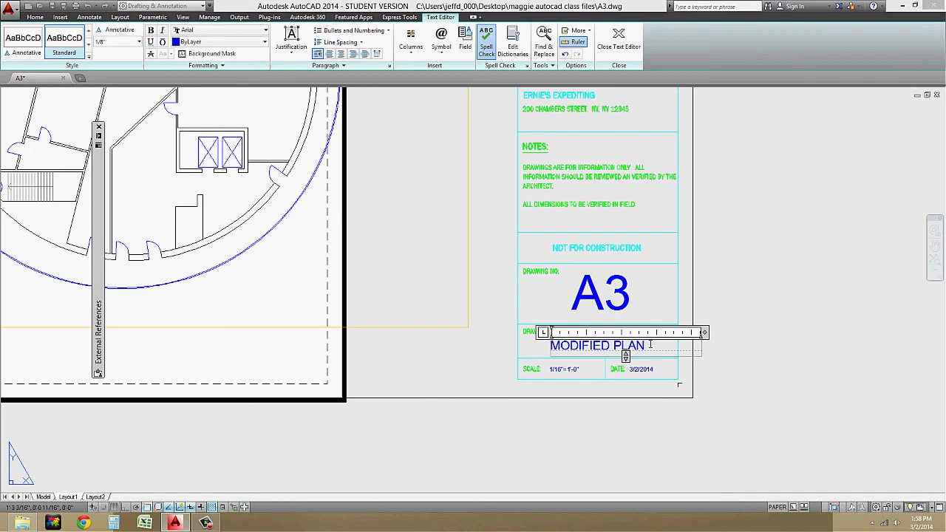
{"action": "left_click", "coordinate": [714, 355]}
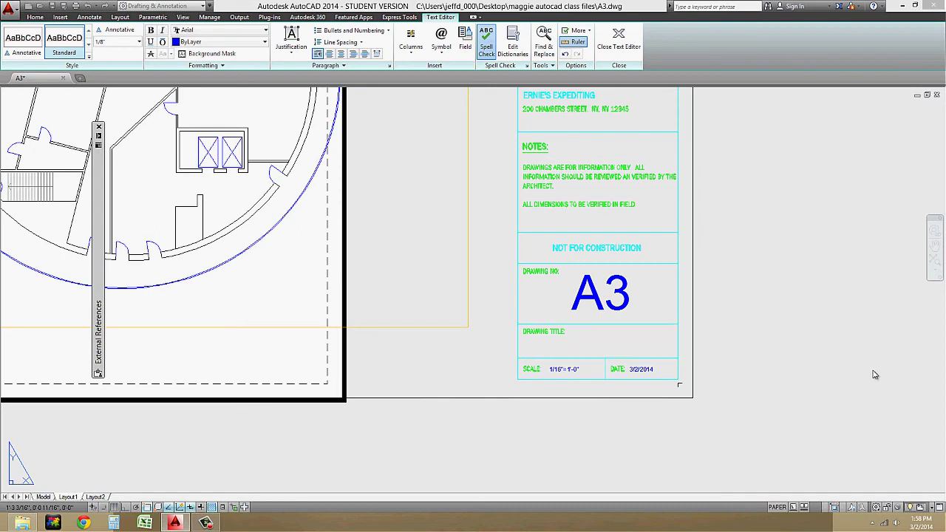
Move the drawing title text sideways so it sits inside its title block cell
{"action": "scroll", "coordinate": [645, 342], "scroll_direction": "up", "scroll_amount": 3}
{"action": "left_click", "coordinate": [647, 348]}
{"action": "key", "text": "m"}
{"action": "key", "text": "Return"}
{"action": "scroll", "coordinate": [636, 292], "scroll_direction": "down", "scroll_amount": 2}
{"action": "left_click", "coordinate": [887, 290]}
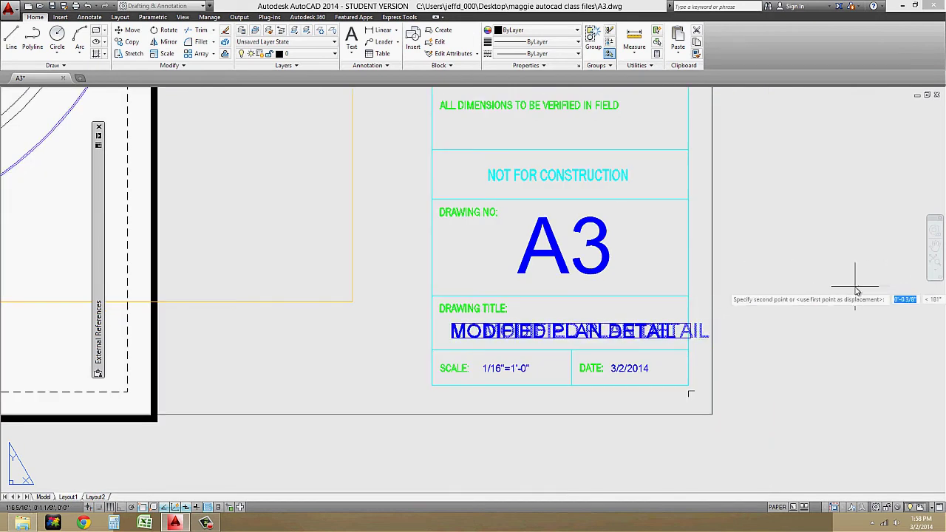
{"action": "left_click", "coordinate": [856, 291]}
Set the scale of the A3 sheet's viewport to 1/4" = 1'-0"
{"action": "scroll", "coordinate": [437, 301], "scroll_direction": "down", "scroll_amount": 6}
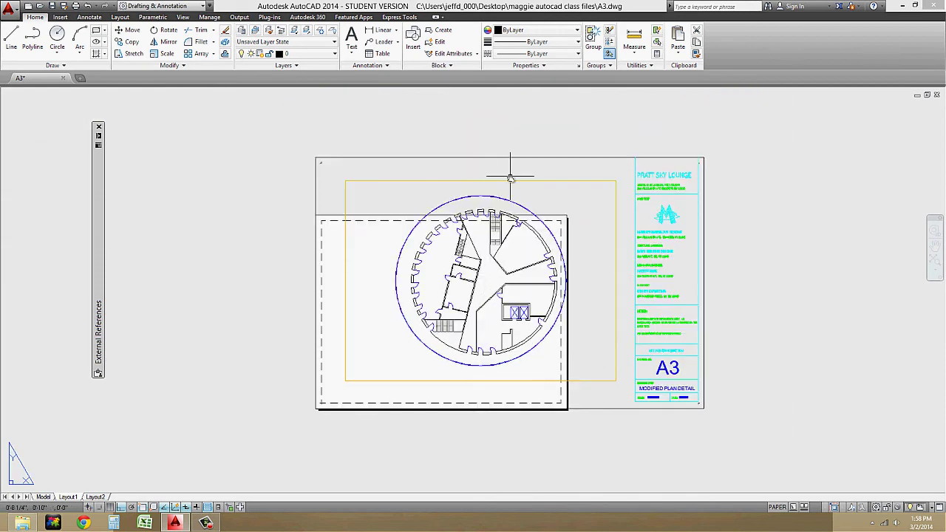
{"action": "left_click", "coordinate": [510, 180]}
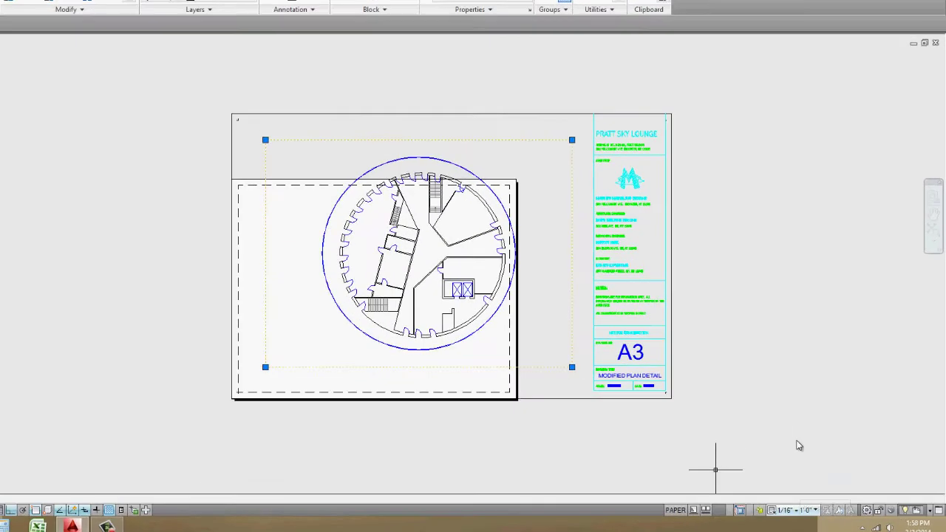
{"action": "left_click", "coordinate": [812, 507]}
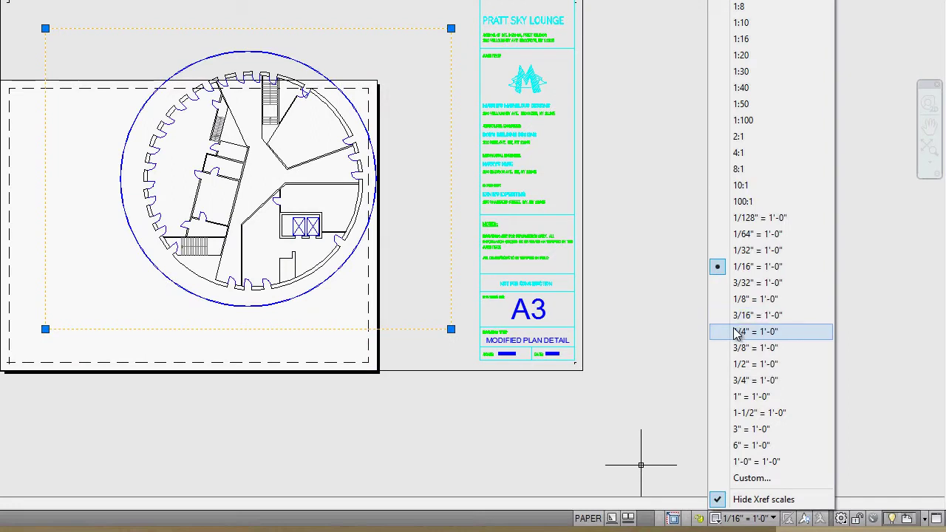
{"action": "left_click", "coordinate": [747, 332]}
{"action": "middle_click_drag", "start_coordinate": [365, 167], "coordinate": [398, 179]}
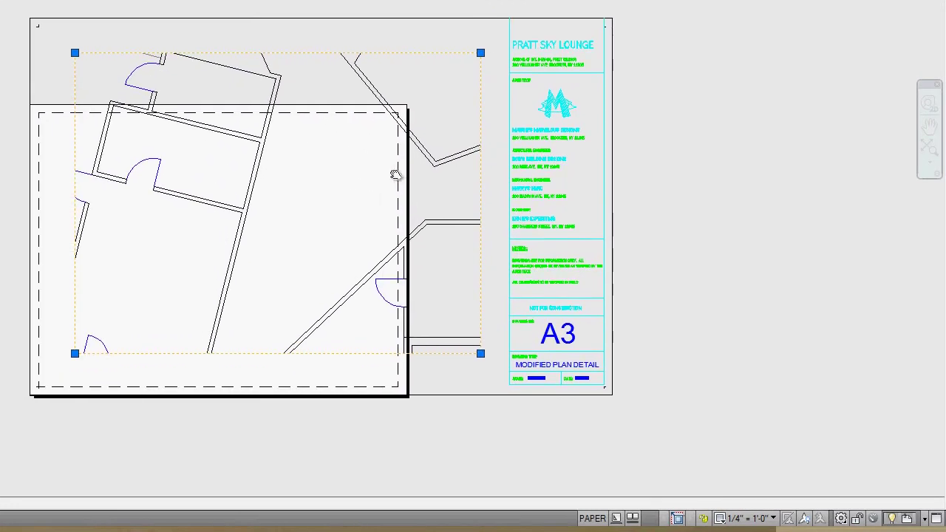
Bring the plan's upper-right portion into view inside the viewport, set the viewport scale to 1/8" = 1'-0" and return to paper space
{"action": "double_click", "coordinate": [375, 164]}
{"action": "middle_click_drag", "start_coordinate": [387, 131], "coordinate": [178, 327]}
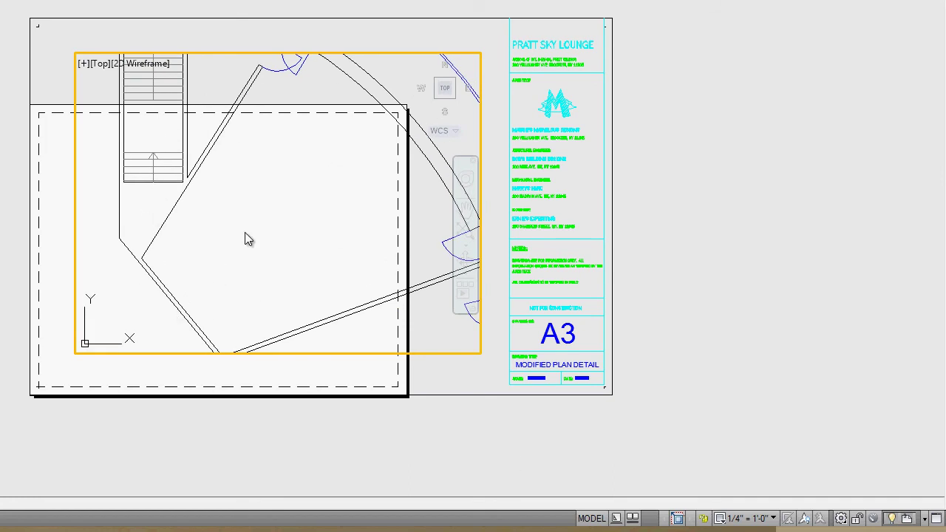
{"action": "left_click", "coordinate": [766, 518]}
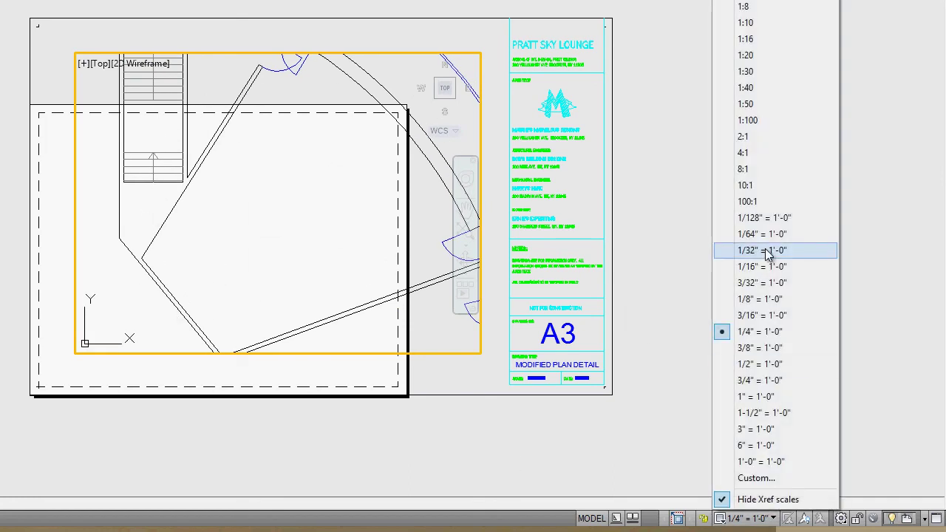
{"action": "left_click", "coordinate": [746, 299]}
{"action": "middle_click_drag", "start_coordinate": [295, 173], "coordinate": [338, 185]}
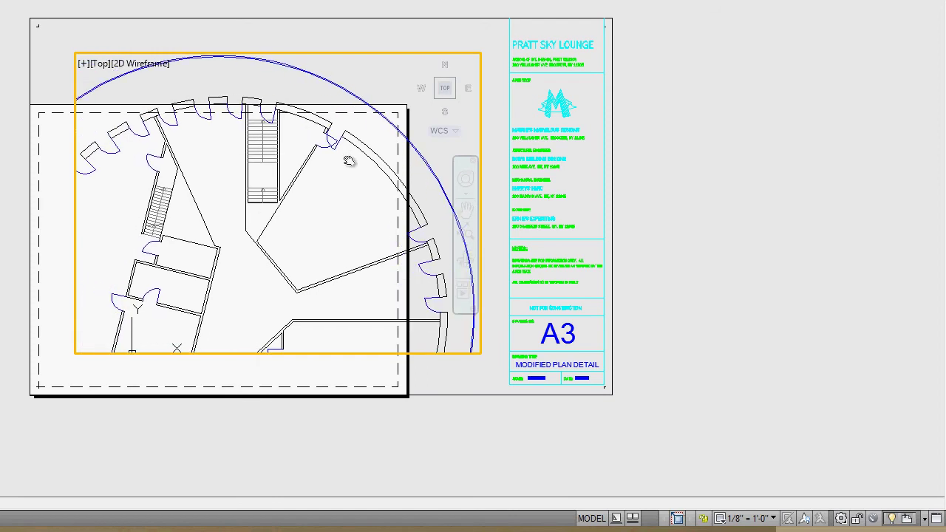
{"action": "double_click", "coordinate": [390, 42]}
Shrink the viewport from two opposite corners so it frames only the stair and angled room in the plan's upper-right quarter
{"action": "scroll", "coordinate": [374, 57], "scroll_direction": "up", "scroll_amount": 2}
{"action": "left_click", "coordinate": [374, 52]}
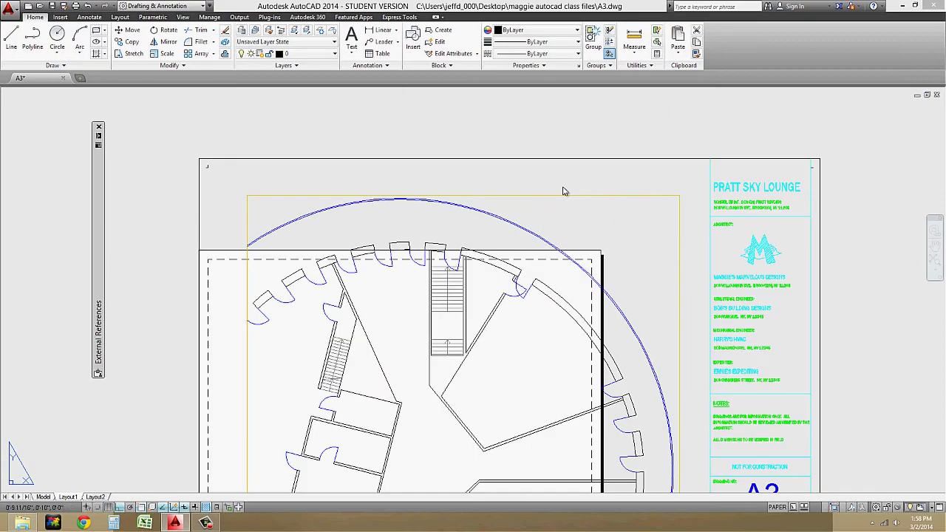
{"action": "scroll", "coordinate": [554, 226], "scroll_direction": "down", "scroll_amount": 3}
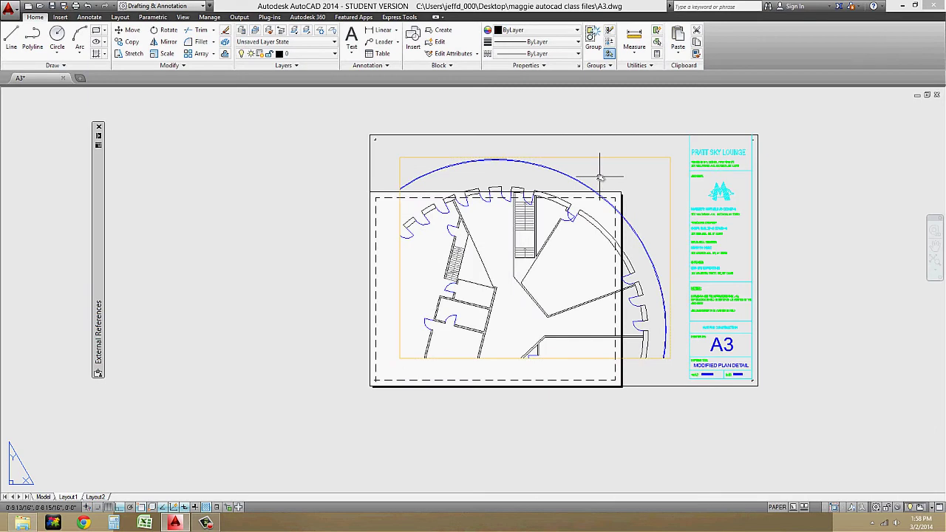
{"action": "left_click", "coordinate": [426, 157]}
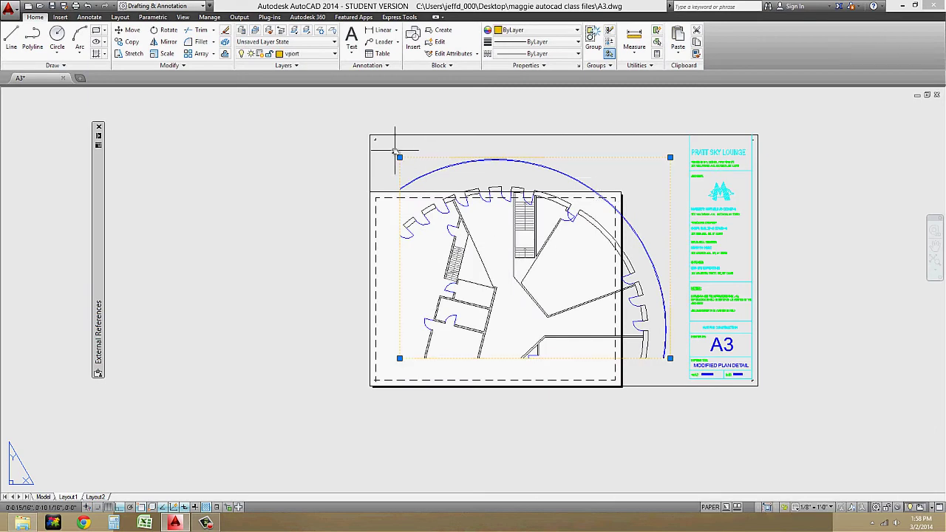
{"action": "left_click", "coordinate": [400, 158]}
{"action": "left_click", "coordinate": [505, 157]}
{"action": "left_click", "coordinate": [670, 359]}
{"action": "left_click", "coordinate": [666, 324]}
{"action": "key", "text": "Escape"}
{"action": "scroll", "coordinate": [666, 324], "scroll_direction": "up", "scroll_amount": 2}
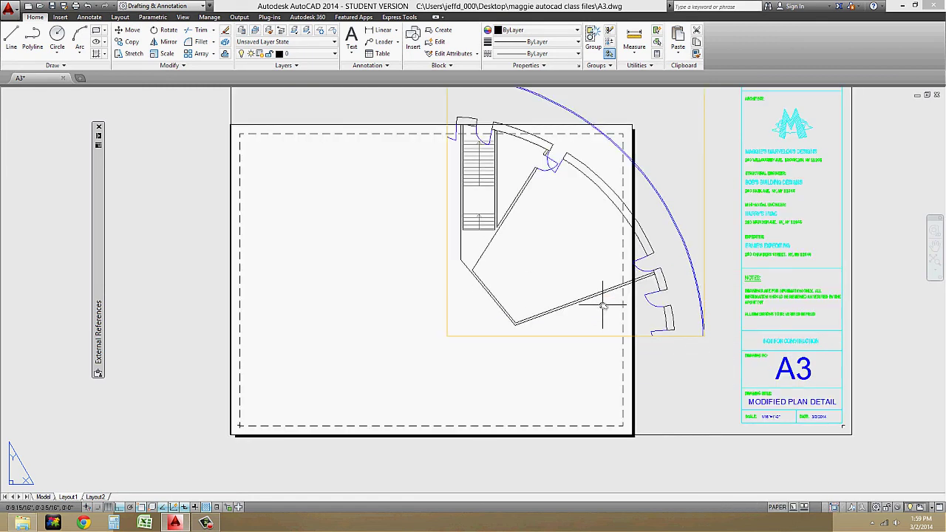
{"action": "scroll", "coordinate": [609, 318], "scroll_direction": "up", "scroll_amount": 3}
{"action": "scroll", "coordinate": [732, 362], "scroll_direction": "up", "scroll_amount": 2}
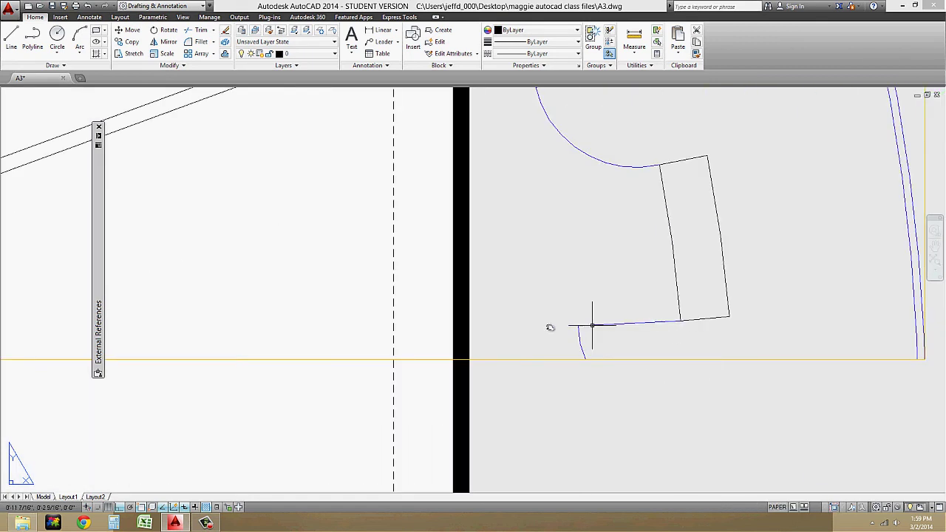
{"action": "scroll", "coordinate": [786, 304], "scroll_direction": "down", "scroll_amount": 3}
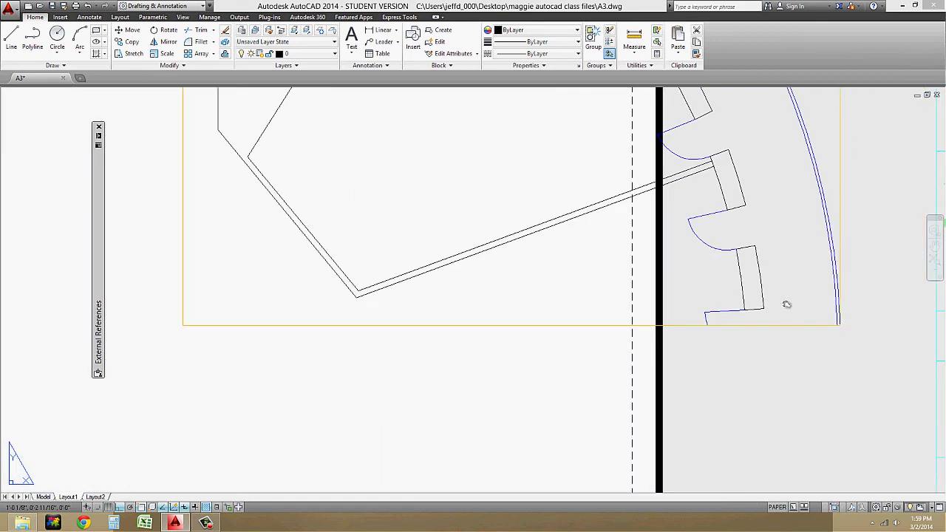
{"action": "scroll", "coordinate": [782, 347], "scroll_direction": "down", "scroll_amount": 4}
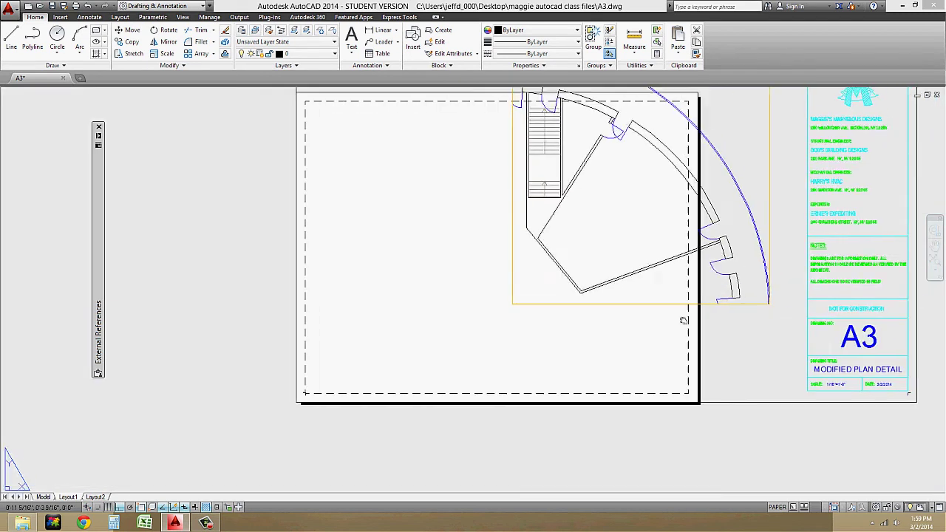
{"action": "scroll", "coordinate": [621, 312], "scroll_direction": "down", "scroll_amount": 2}
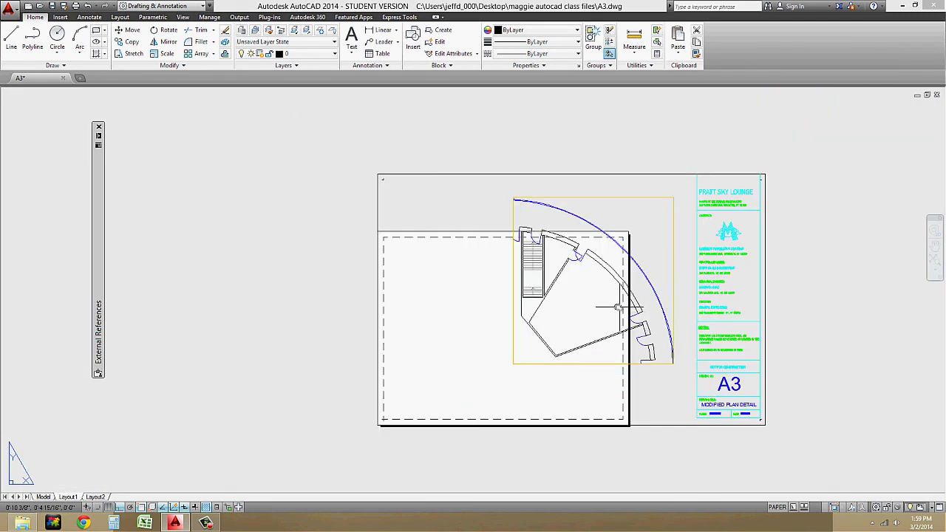
Create a closed, irregular nine-sided polygonal viewport in the empty space beside the A3 sheet
{"action": "left_click", "coordinate": [121, 17]}
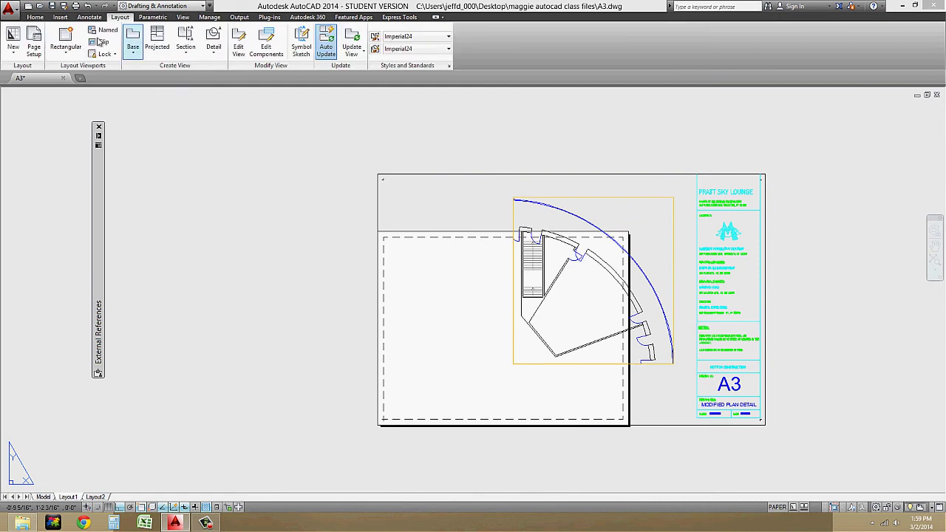
{"action": "left_click", "coordinate": [71, 46]}
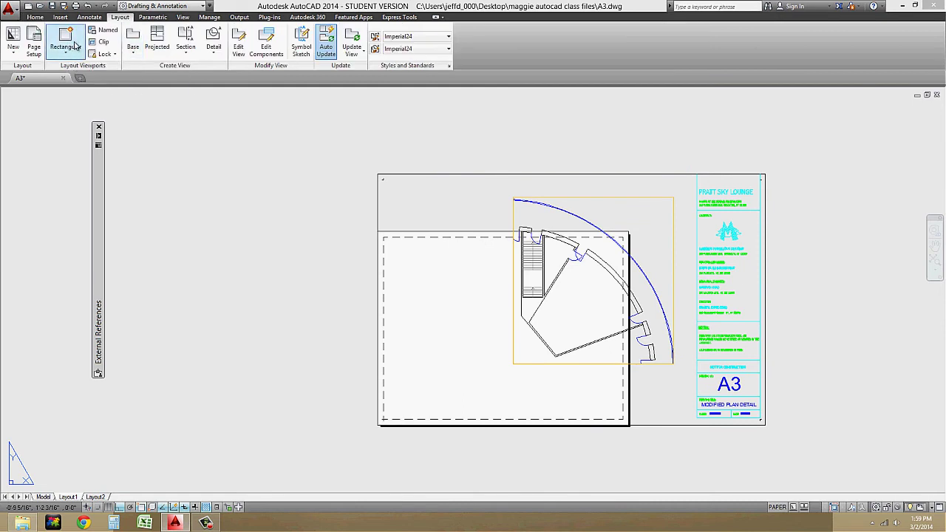
{"action": "left_click", "coordinate": [74, 40]}
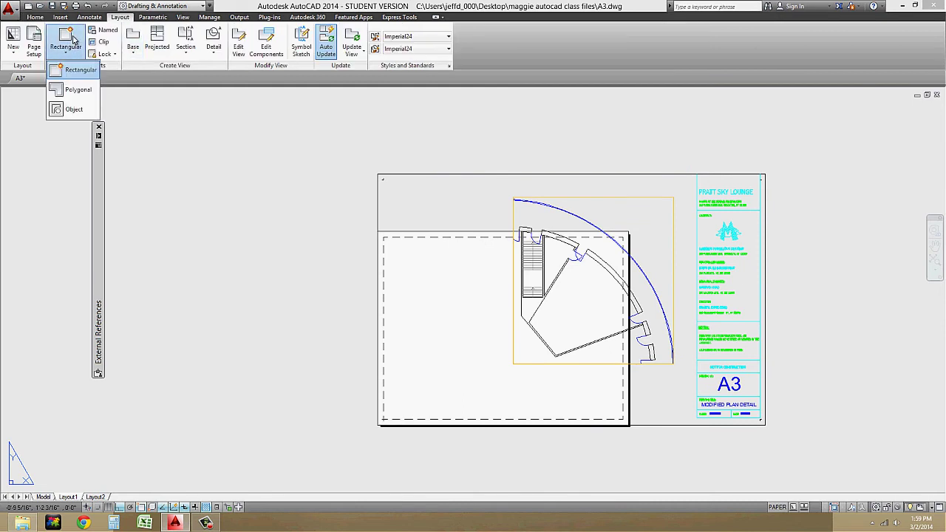
{"action": "left_click", "coordinate": [75, 89]}
{"action": "scroll", "coordinate": [354, 215], "scroll_direction": "down", "scroll_amount": 2}
{"action": "left_click", "coordinate": [190, 222]}
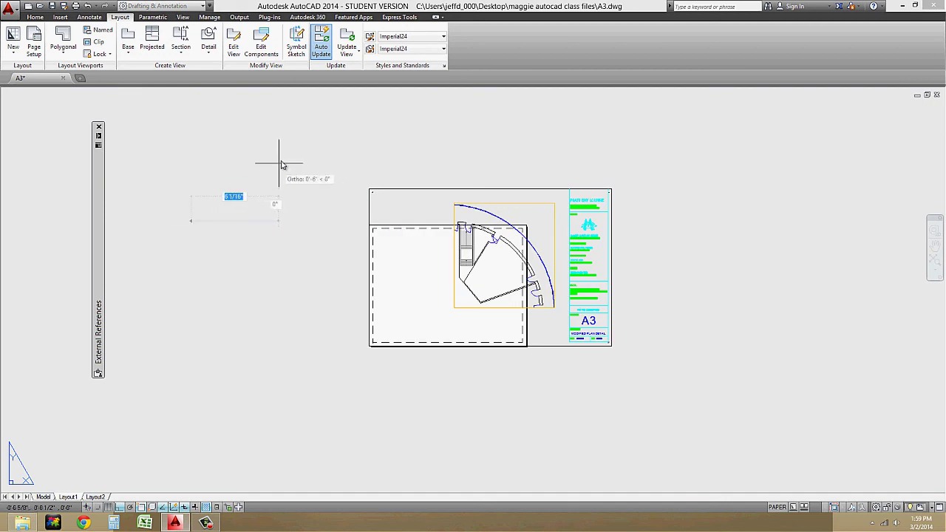
{"action": "left_click", "coordinate": [282, 151]}
{"action": "left_click", "coordinate": [331, 187]}
{"action": "left_click", "coordinate": [317, 225]}
{"action": "left_click", "coordinate": [343, 321]}
{"action": "left_click", "coordinate": [270, 353]}
{"action": "left_click", "coordinate": [223, 265]}
{"action": "left_click", "coordinate": [167, 306]}
{"action": "left_click", "coordinate": [144, 198]}
{"action": "left_click", "coordinate": [176, 181]}
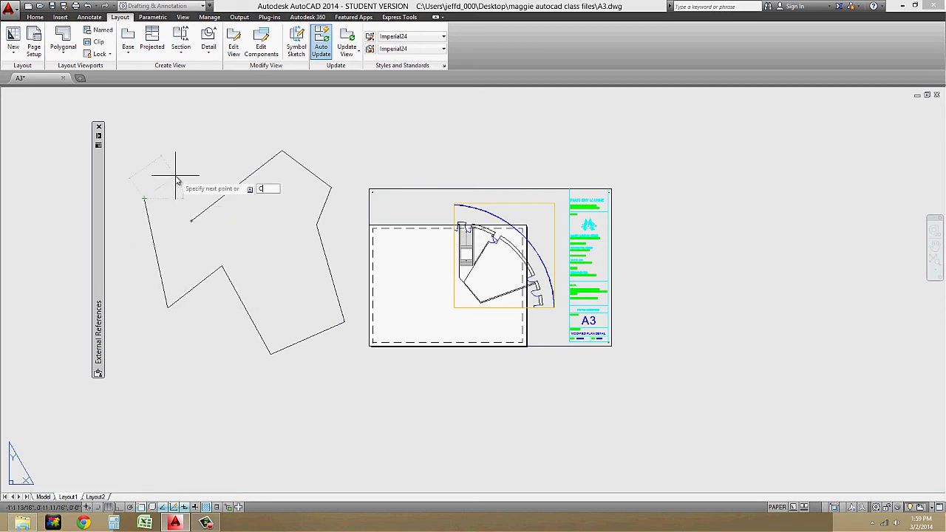
{"action": "type", "text": "c"}
{"action": "key", "text": "Return"}
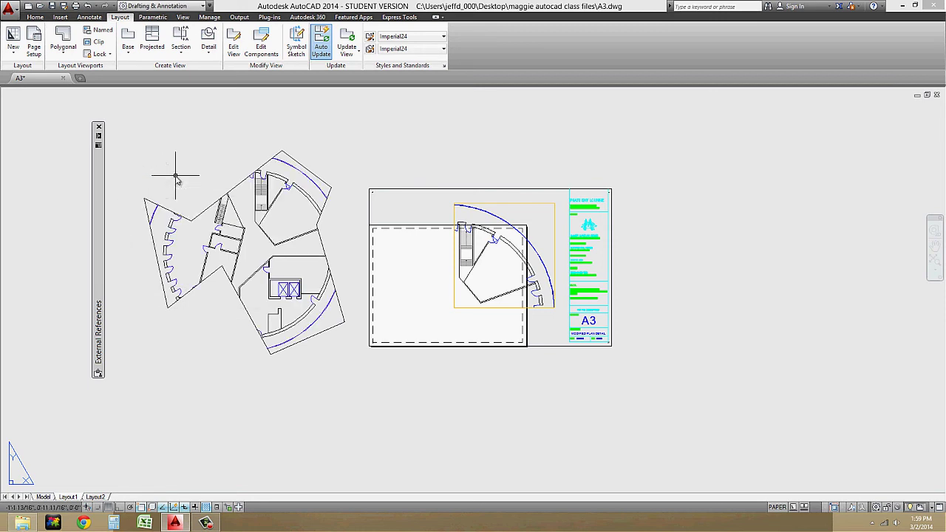
Put the nine-sided polygonal viewport beside the A3 sheet on the vport layer
{"action": "scroll", "coordinate": [348, 221], "scroll_direction": "up", "scroll_amount": 2}
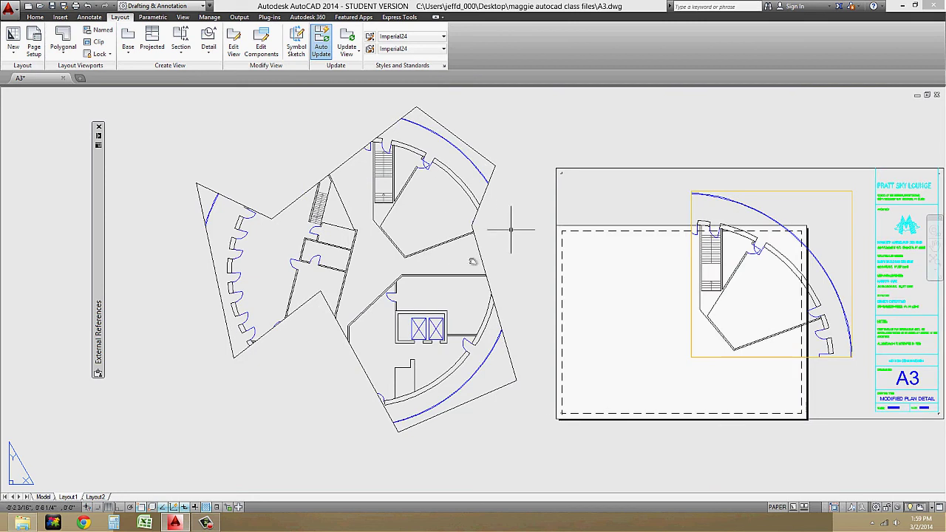
{"action": "left_click", "coordinate": [489, 158]}
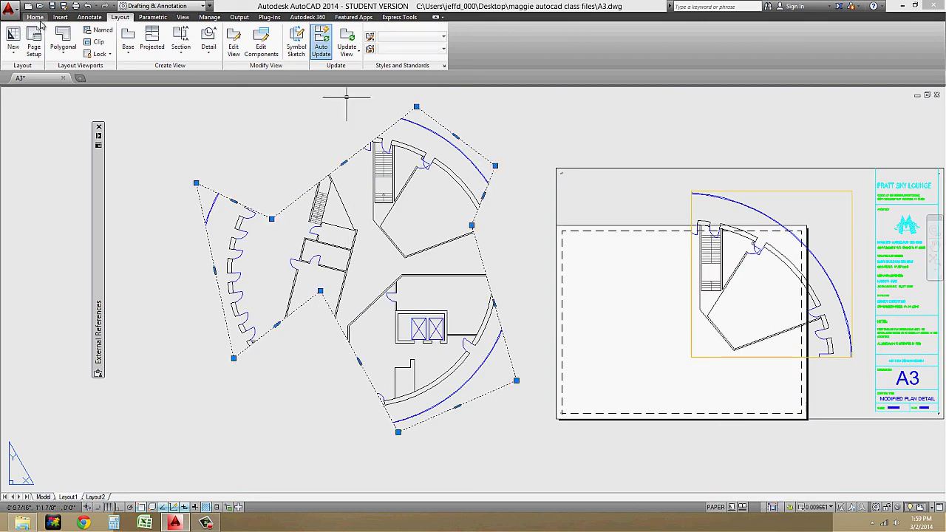
{"action": "left_click", "coordinate": [37, 18]}
{"action": "left_click", "coordinate": [314, 54]}
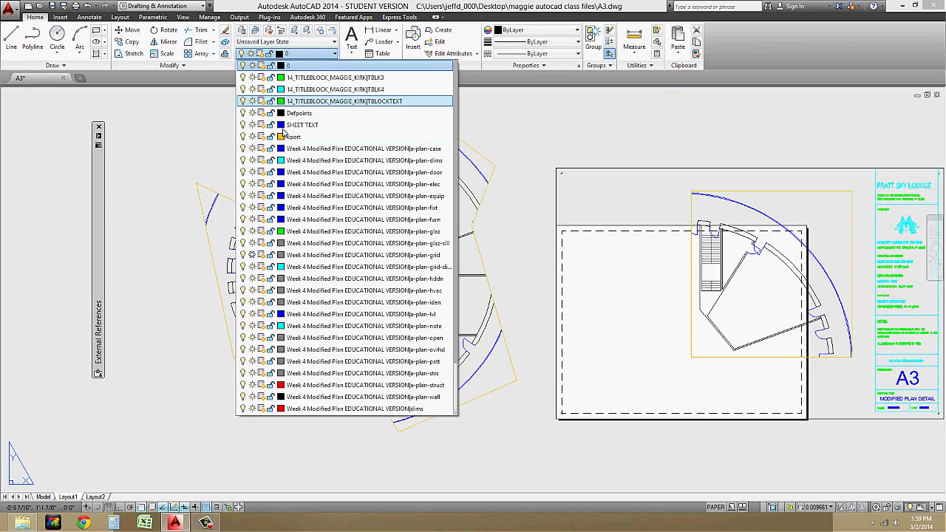
{"action": "left_click", "coordinate": [286, 138]}
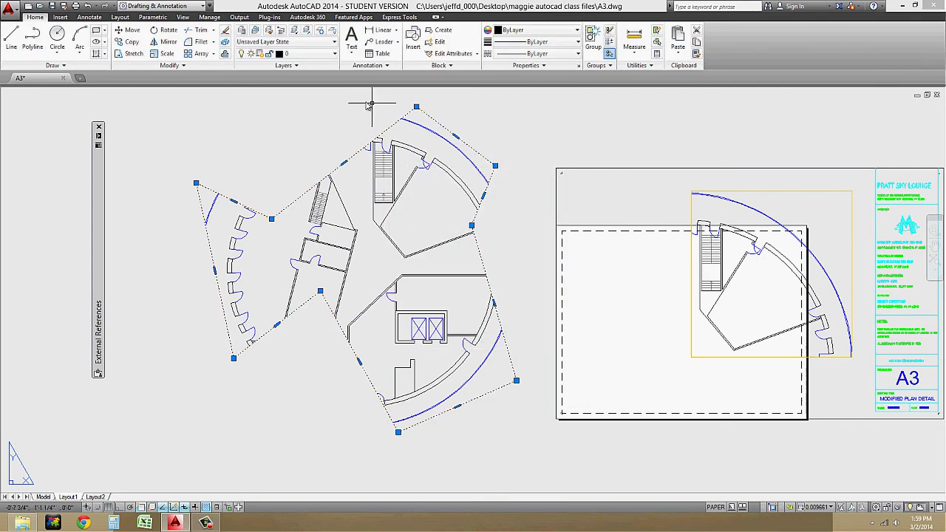
{"action": "left_click", "coordinate": [307, 54]}
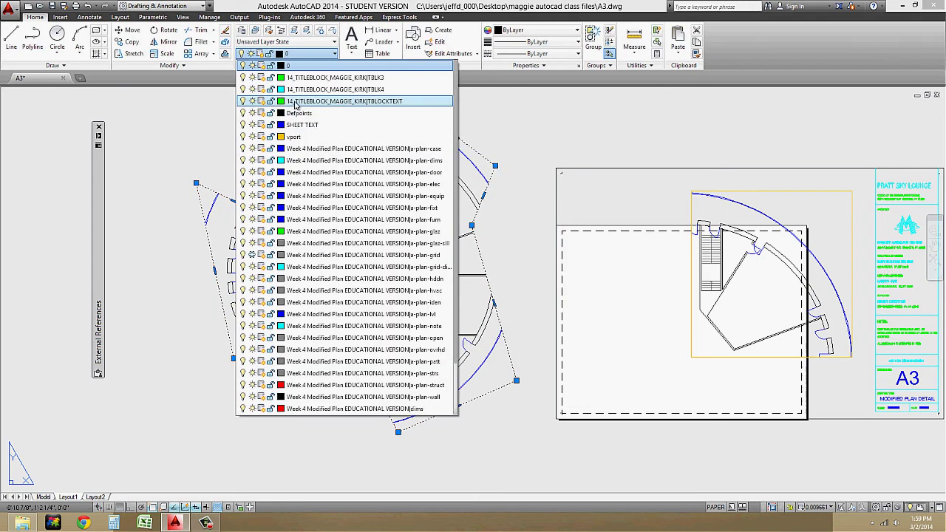
{"action": "left_click", "coordinate": [294, 137]}
{"action": "key", "text": "Escape"}
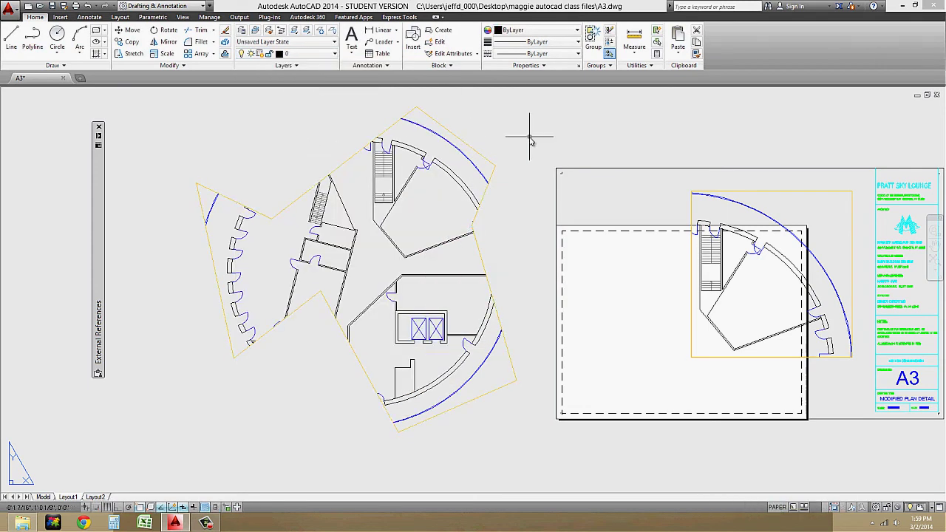
Draw a closed, irregular eight-sided polyline in the empty space beyond the sheet's title block
{"action": "scroll", "coordinate": [530, 140], "scroll_direction": "down", "scroll_amount": 5}
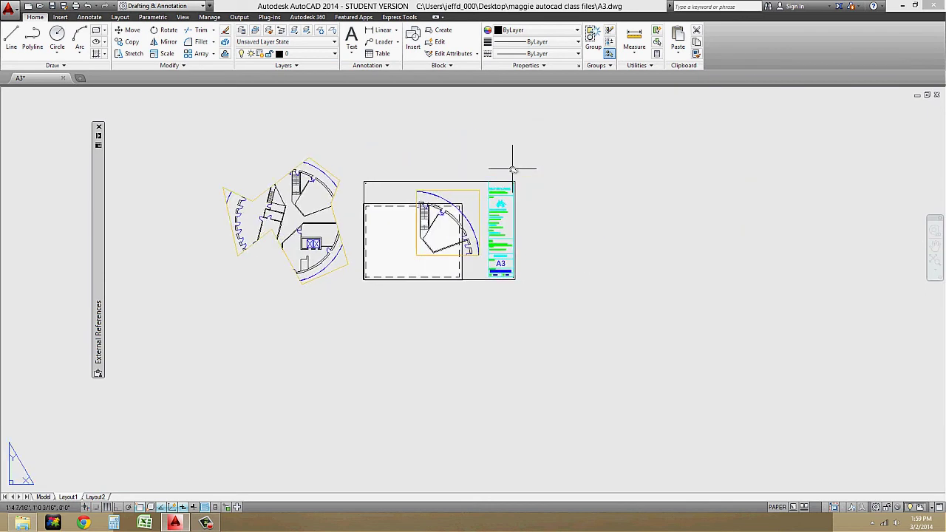
{"action": "key", "text": "Return"}
{"action": "left_click", "coordinate": [555, 227]}
{"action": "left_click", "coordinate": [554, 172]}
{"action": "left_click", "coordinate": [601, 159]}
{"action": "left_click", "coordinate": [680, 193]}
{"action": "left_click", "coordinate": [661, 216]}
{"action": "left_click", "coordinate": [605, 200]}
{"action": "left_click", "coordinate": [553, 284]}
{"action": "type", "text": "c"}
{"action": "key", "text": "Return"}
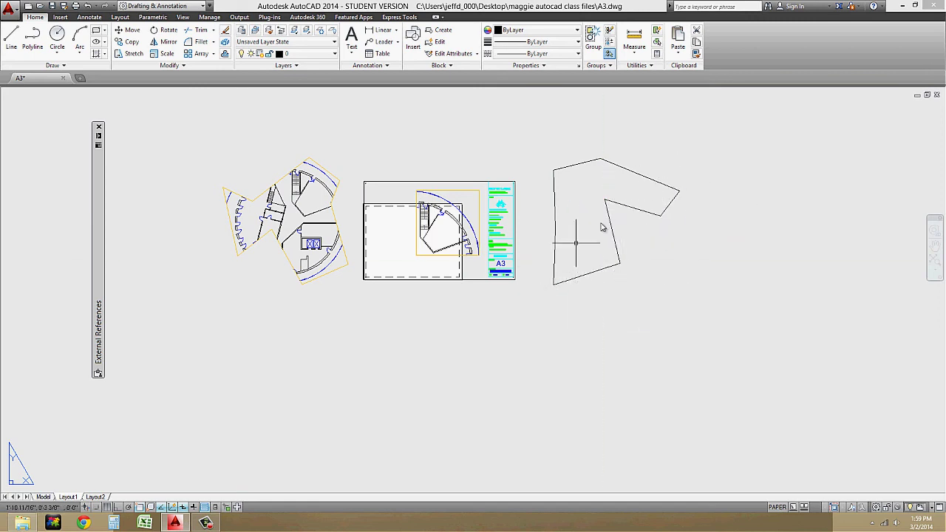
Convert the closed eight-sided polyline into a layout viewport with the Object viewport option
{"action": "left_click", "coordinate": [121, 17]}
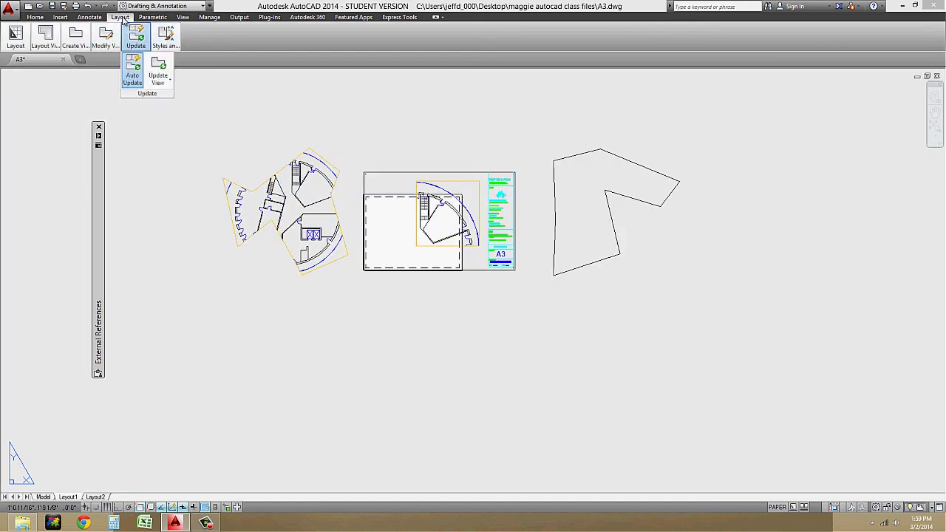
{"action": "left_click", "coordinate": [437, 18]}
{"action": "left_click", "coordinate": [437, 18]}
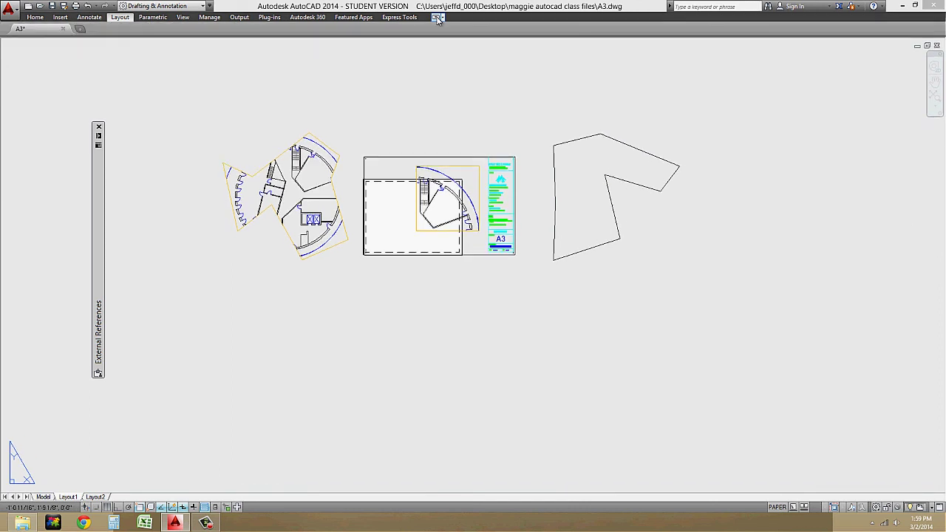
{"action": "left_click", "coordinate": [437, 17]}
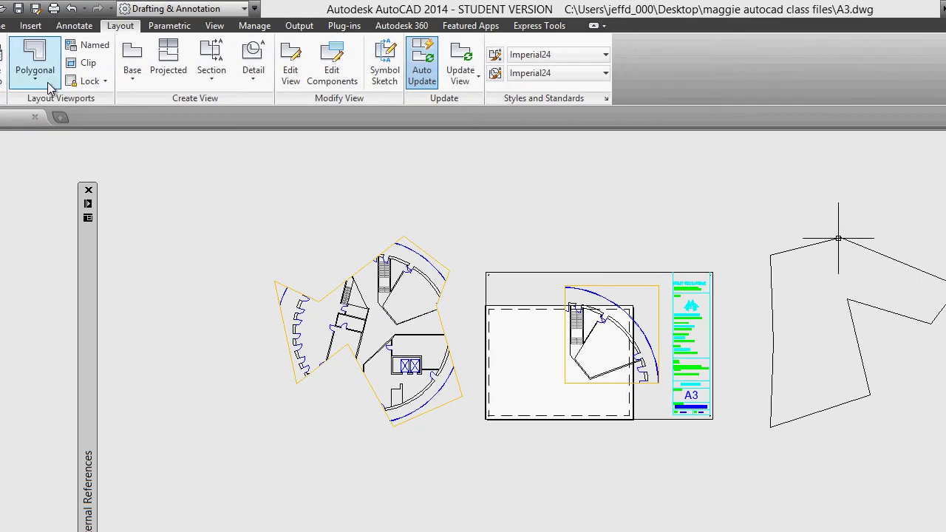
{"action": "left_click", "coordinate": [34, 73]}
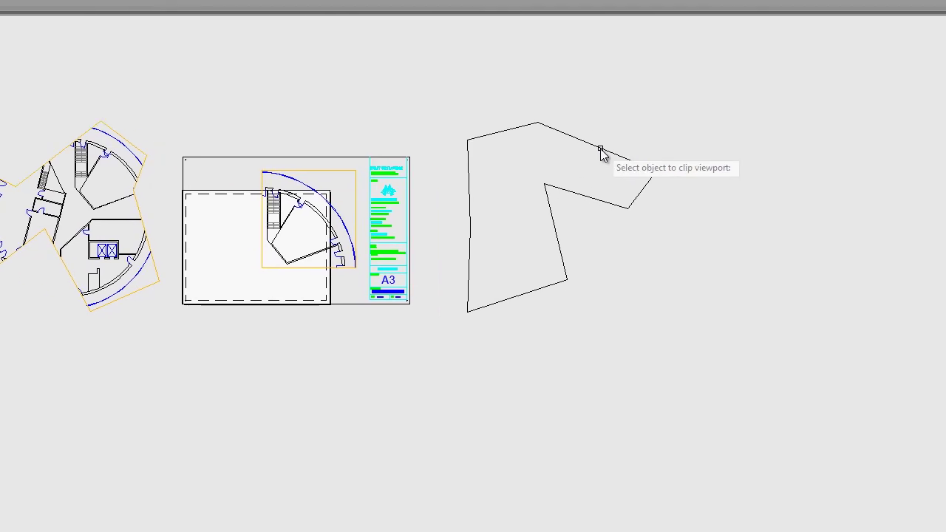
{"action": "left_click", "coordinate": [898, 265]}
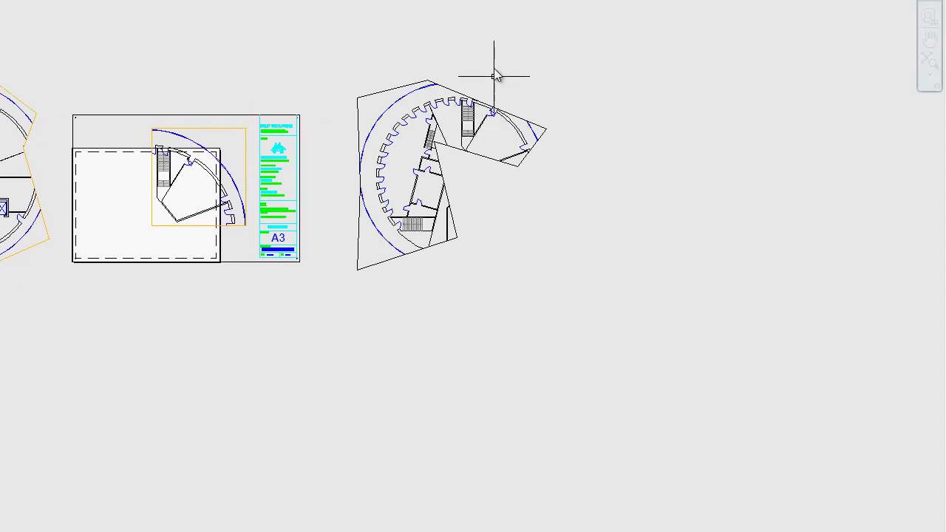
Stretch the new viewport's top vertex and inner corner vertex outward so it exposes much more of the round plan
{"action": "scroll", "coordinate": [412, 138], "scroll_direction": "up", "scroll_amount": 2}
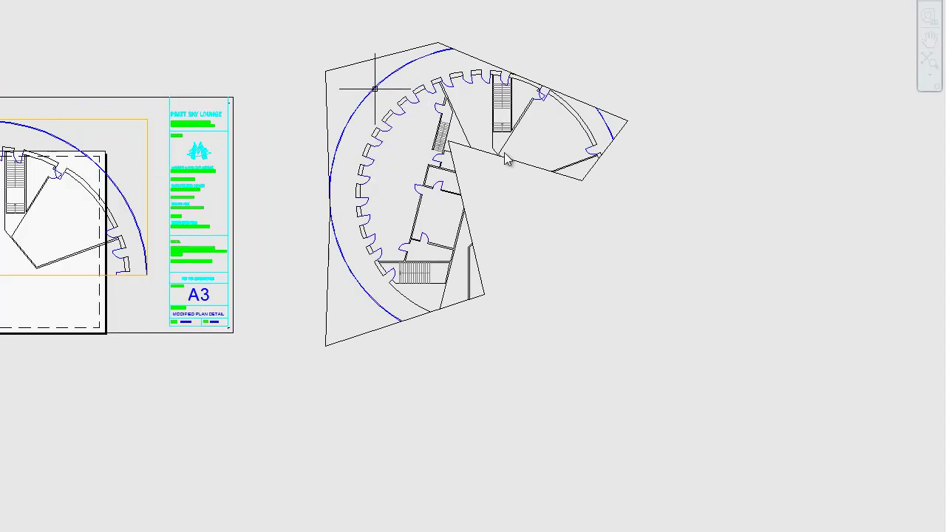
{"action": "left_click", "coordinate": [421, 47]}
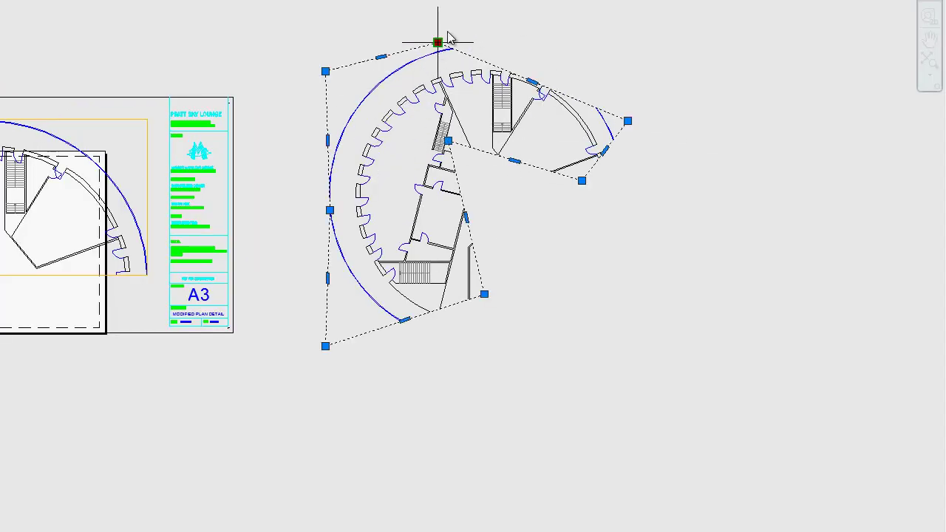
{"action": "left_click", "coordinate": [437, 42]}
{"action": "left_click", "coordinate": [526, 2]}
{"action": "left_click", "coordinate": [448, 141]}
{"action": "left_click", "coordinate": [742, 364]}
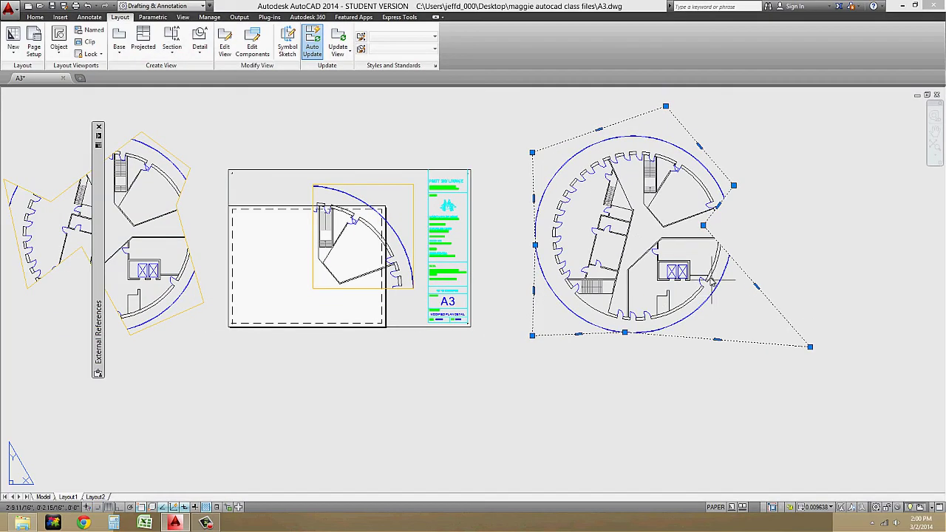
Delete both irregular viewports on either side of the A3 sheet
{"action": "scroll", "coordinate": [479, 144], "scroll_direction": "down", "scroll_amount": 2}
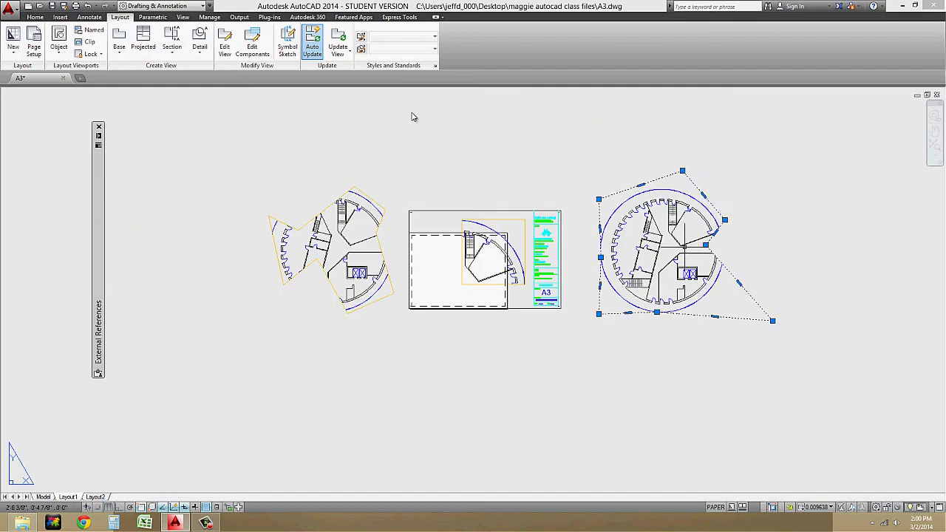
{"action": "key", "text": "Escape"}
{"action": "left_click", "coordinate": [678, 315]}
{"action": "key", "text": "Delete"}
{"action": "left_click", "coordinate": [382, 200]}
{"action": "left_click", "coordinate": [319, 232]}
{"action": "key", "text": "Delete"}
Move the rectangular plan detail viewport slightly lower on the sheet and closer to the title block
{"action": "scroll", "coordinate": [446, 238], "scroll_direction": "up", "scroll_amount": 2}
{"action": "type", "text": "m"}
{"action": "key", "text": "Return"}
{"action": "left_click", "coordinate": [612, 190]}
{"action": "key", "text": "Return"}
{"action": "left_click", "coordinate": [785, 250]}
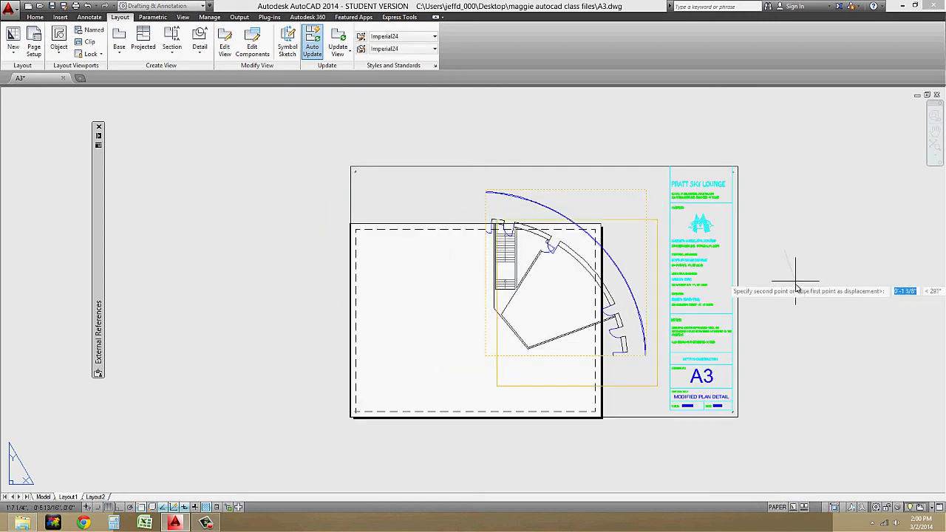
{"action": "left_click", "coordinate": [800, 283]}
Copy the plan detail viewport into the empty space beside the sheet, opposite the title block
{"action": "middle_click_drag", "start_coordinate": [522, 233], "coordinate": [524, 219]}
{"action": "type", "text": "co"}
{"action": "key", "text": "Return"}
{"action": "key", "text": "Return"}
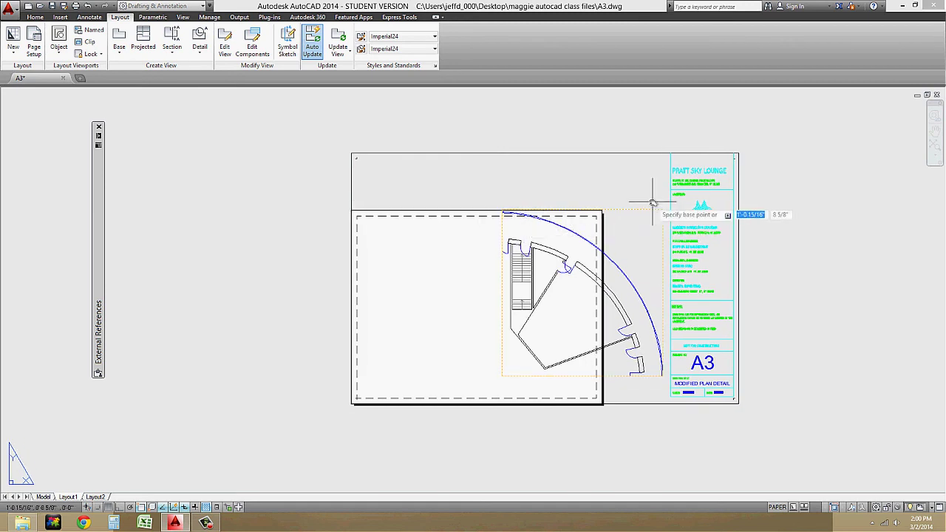
{"action": "scroll", "coordinate": [653, 203], "scroll_direction": "down", "scroll_amount": 4}
{"action": "left_click", "coordinate": [681, 163]}
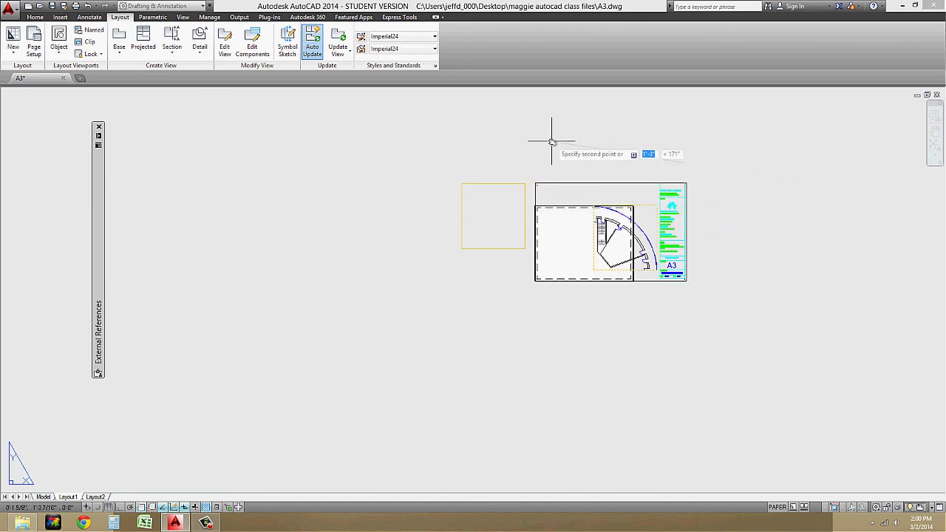
{"action": "left_click", "coordinate": [551, 141]}
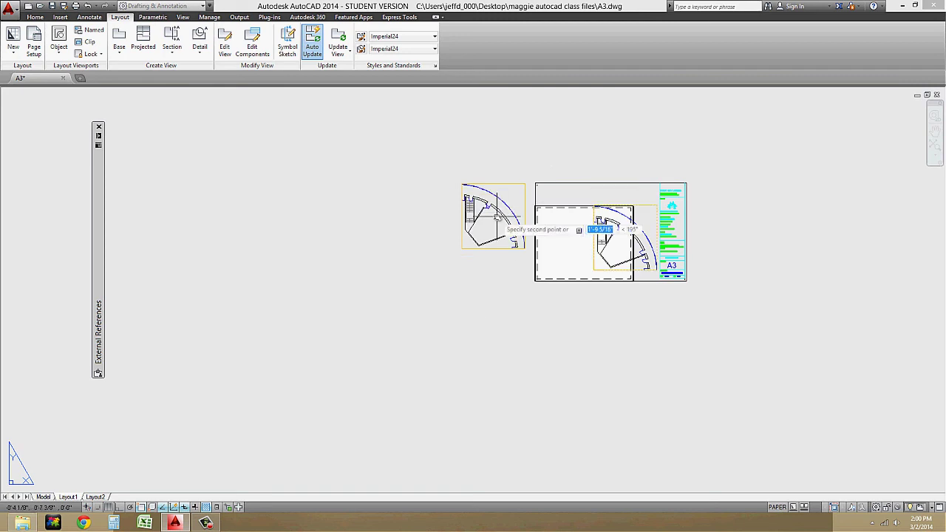
{"action": "key", "text": "Escape"}
Set the copied viewport's scale to 1/2" = 1'-0"
{"action": "scroll", "coordinate": [499, 215], "scroll_direction": "up", "scroll_amount": 5}
{"action": "middle_click_drag", "start_coordinate": [797, 368], "coordinate": [518, 319]}
{"action": "scroll", "coordinate": [662, 328], "scroll_direction": "up", "scroll_amount": 4}
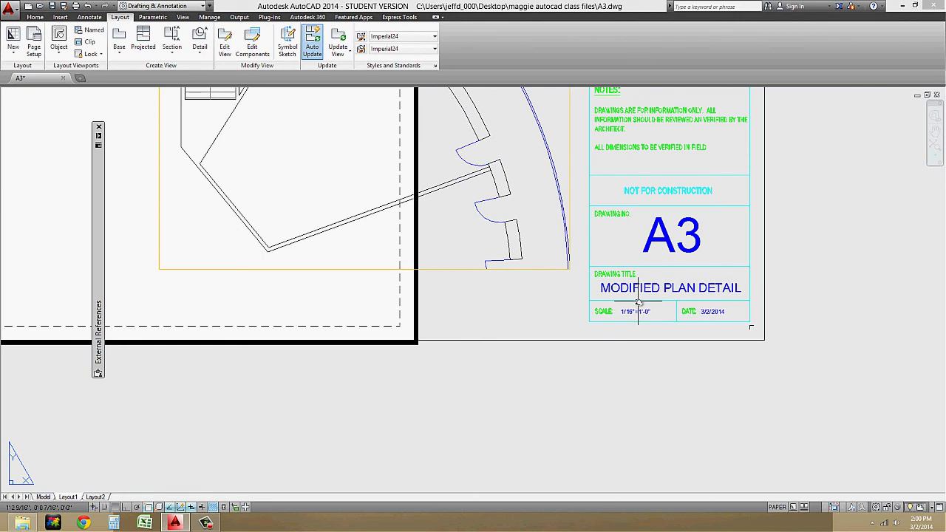
{"action": "scroll", "coordinate": [638, 303], "scroll_direction": "down", "scroll_amount": 3}
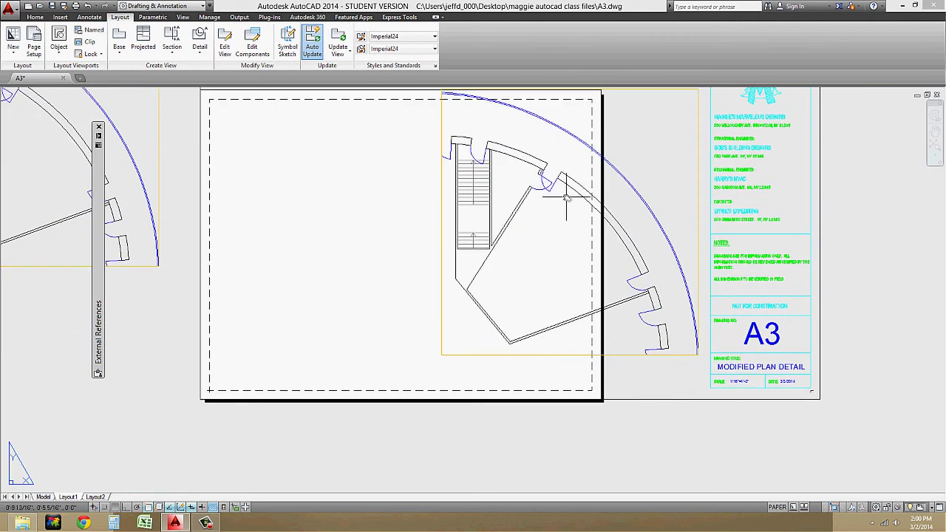
{"action": "scroll", "coordinate": [606, 243], "scroll_direction": "down", "scroll_amount": 4}
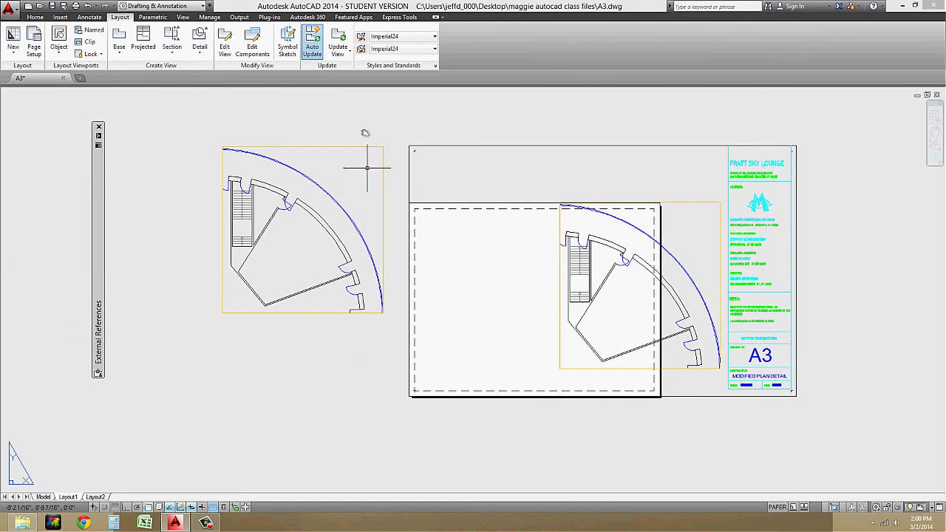
{"action": "left_click", "coordinate": [361, 147]}
{"action": "left_click", "coordinate": [827, 508]}
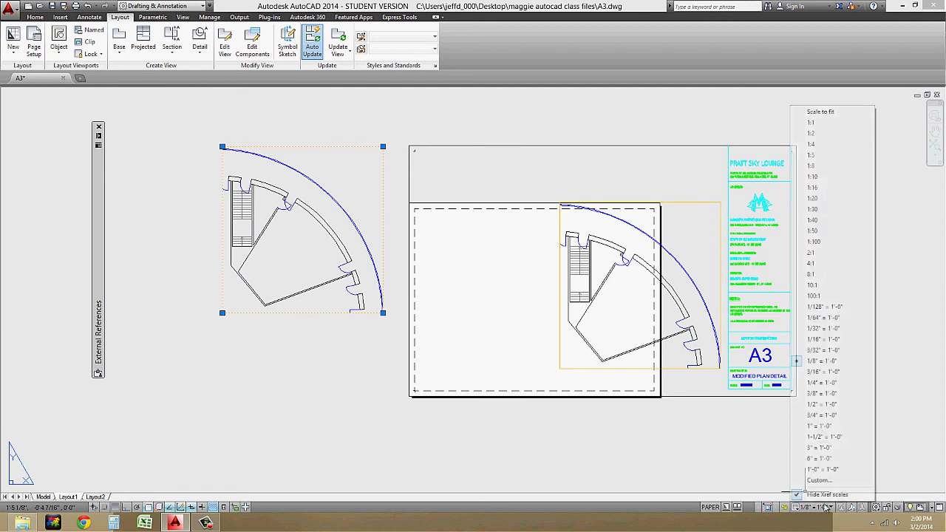
{"action": "left_click", "coordinate": [822, 404]}
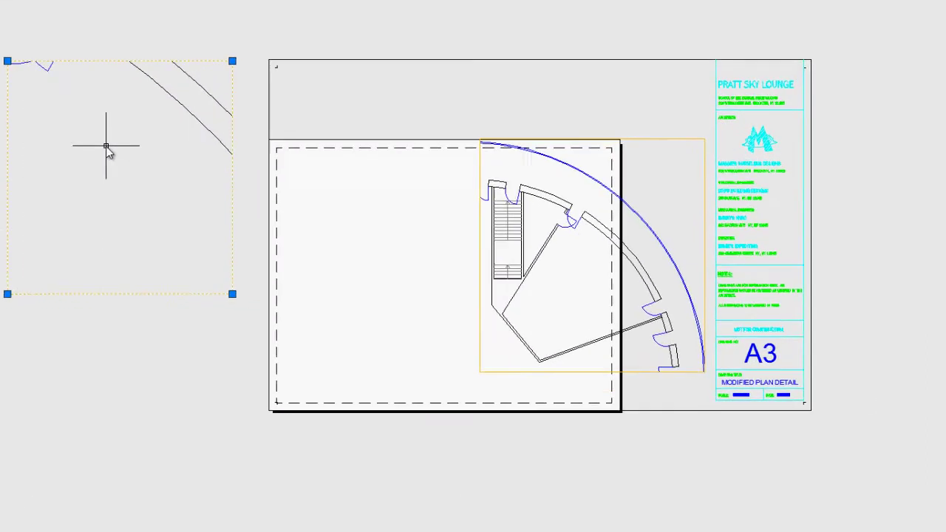
Bring the pair of doors near the angled wall into view inside the copied viewport and return to paper space
{"action": "double_click", "coordinate": [286, 208]}
{"action": "middle_click_drag", "start_coordinate": [47, 132], "coordinate": [98, 224]}
{"action": "double_click", "coordinate": [186, 30]}
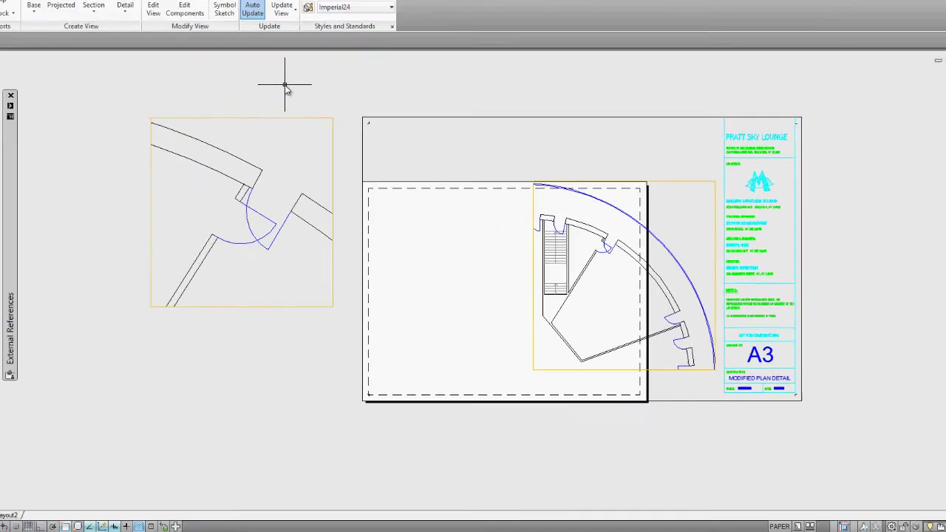
Move the enlarged door detail viewport onto the blank part of sheet A3 beside the plan detail
{"action": "type", "text": "m"}
{"action": "key", "text": "Return"}
{"action": "left_click", "coordinate": [287, 83]}
{"action": "left_click", "coordinate": [249, 151]}
{"action": "key", "text": "Return"}
{"action": "left_click", "coordinate": [262, 98]}
{"action": "left_click", "coordinate": [514, 126]}
Shrink the door detail viewport by its corners so it frames the two doors tightly
{"action": "left_click", "coordinate": [580, 145]}
{"action": "left_click", "coordinate": [579, 181]}
{"action": "left_click", "coordinate": [418, 183]}
{"action": "left_click", "coordinate": [458, 183]}
{"action": "left_click", "coordinate": [579, 303]}
{"action": "left_click", "coordinate": [560, 285]}
Move the cropped door detail viewport into the sheet's upper-left corner area
{"action": "key", "text": "m"}
{"action": "key", "text": "Return"}
{"action": "left_click", "coordinate": [508, 331]}
{"action": "left_click", "coordinate": [475, 311]}
Delete the 1/2" = 1'-0" door detail viewport from sheet A3
{"action": "scroll", "coordinate": [530, 311], "scroll_direction": "down", "scroll_amount": 2}
{"action": "middle_click_drag", "start_coordinate": [542, 290], "coordinate": [453, 280]}
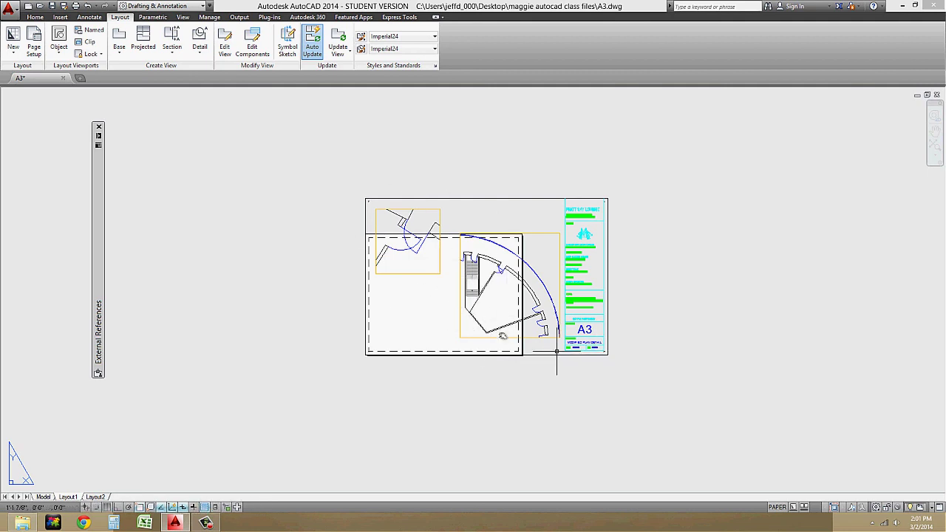
{"action": "scroll", "coordinate": [572, 362], "scroll_direction": "up", "scroll_amount": 8}
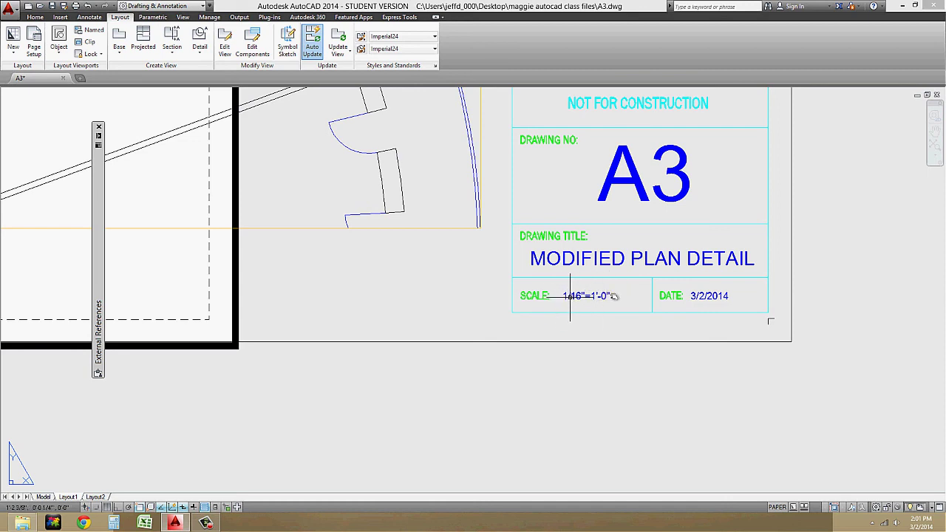
{"action": "scroll", "coordinate": [614, 296], "scroll_direction": "down", "scroll_amount": 2}
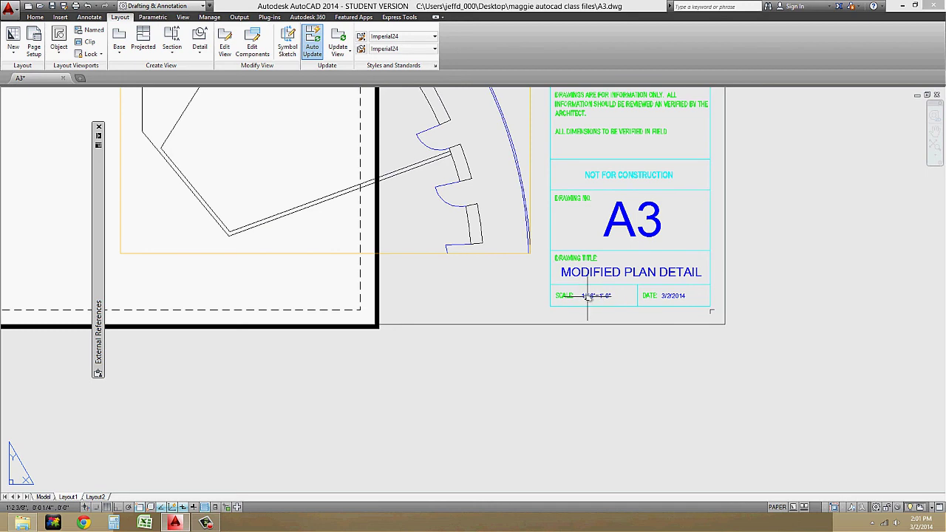
{"action": "scroll", "coordinate": [588, 296], "scroll_direction": "down", "scroll_amount": 3}
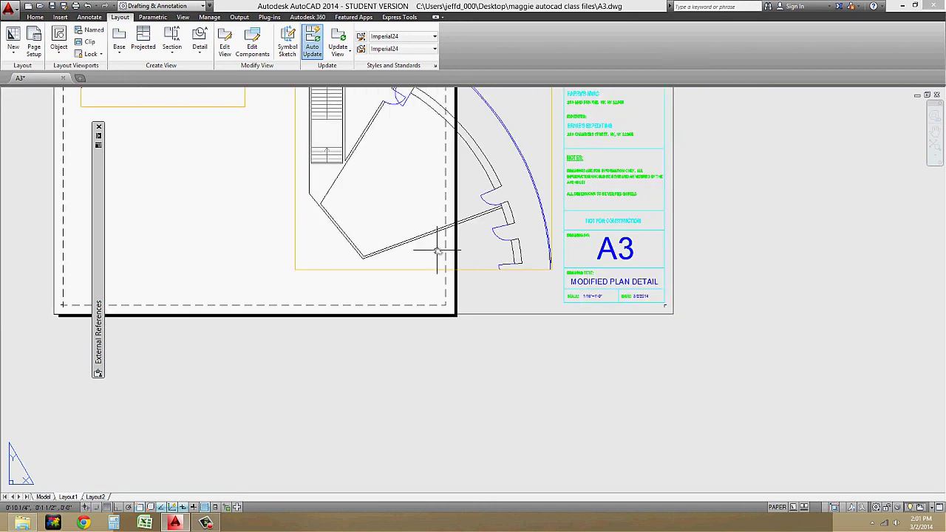
{"action": "middle_click_drag", "start_coordinate": [413, 237], "coordinate": [508, 295]}
{"action": "scroll", "coordinate": [362, 228], "scroll_direction": "down", "scroll_amount": 2}
{"action": "middle_click_drag", "start_coordinate": [362, 229], "coordinate": [457, 309]}
{"action": "left_click", "coordinate": [414, 292]}
{"action": "left_click", "coordinate": [380, 239]}
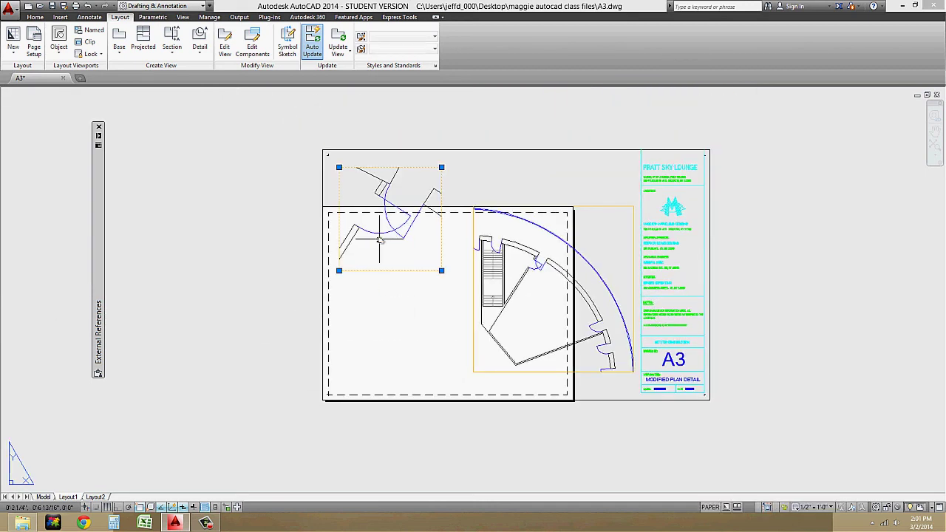
{"action": "key", "text": "Delete"}
Move the remaining plan detail viewport toward the middle of the sheet's drawing area
{"action": "type", "text": "m"}
{"action": "key", "text": "Return"}
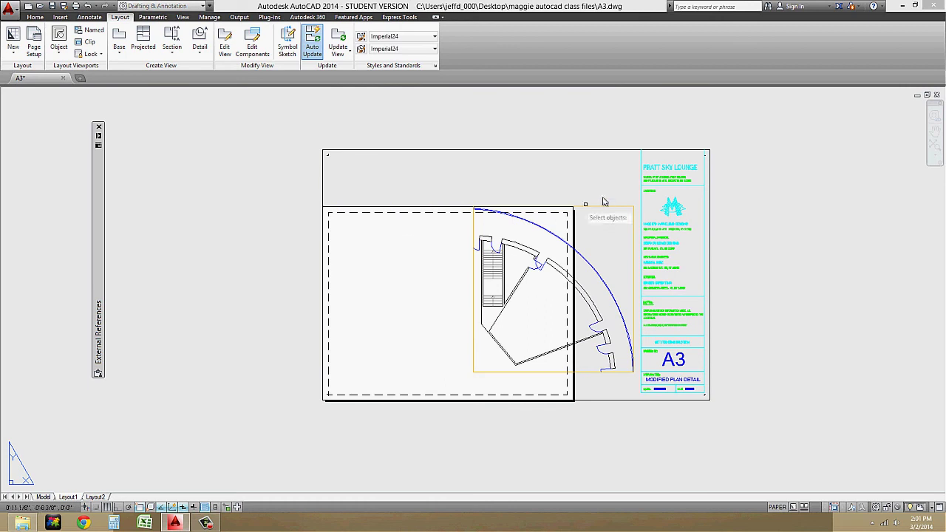
{"action": "left_click", "coordinate": [602, 207]}
{"action": "key", "text": "Return"}
{"action": "left_click", "coordinate": [534, 286]}
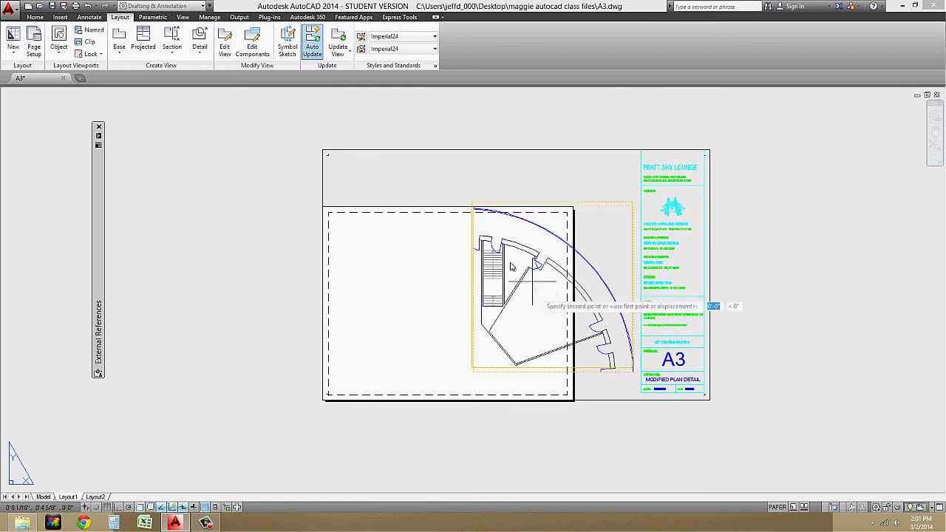
{"action": "left_click", "coordinate": [471, 258]}
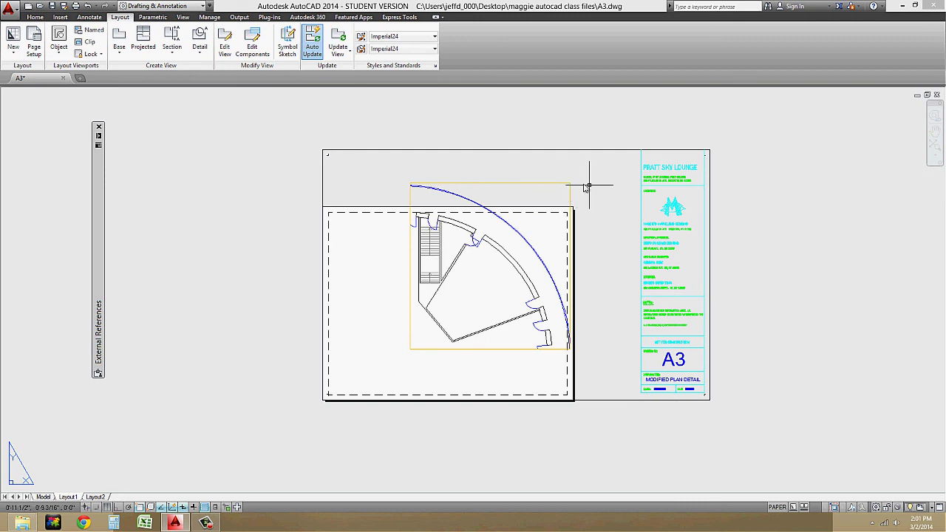
{"action": "left_click", "coordinate": [554, 183]}
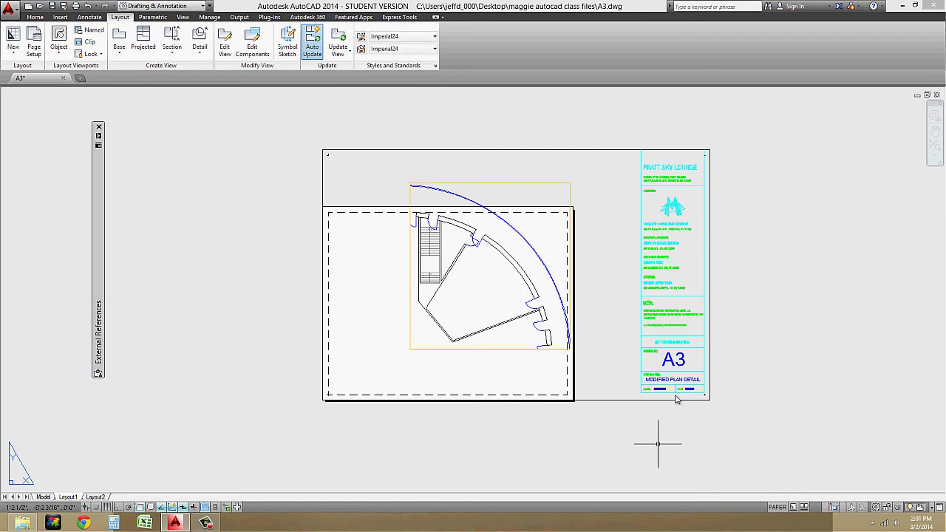
Change the title block's scale text to 1/8"=1'-0" and fit the whole sheet in view
{"action": "scroll", "coordinate": [654, 389], "scroll_direction": "up", "scroll_amount": 8}
{"action": "middle_click_drag", "start_coordinate": [529, 365], "coordinate": [543, 320]}
{"action": "double_click", "coordinate": [532, 325]}
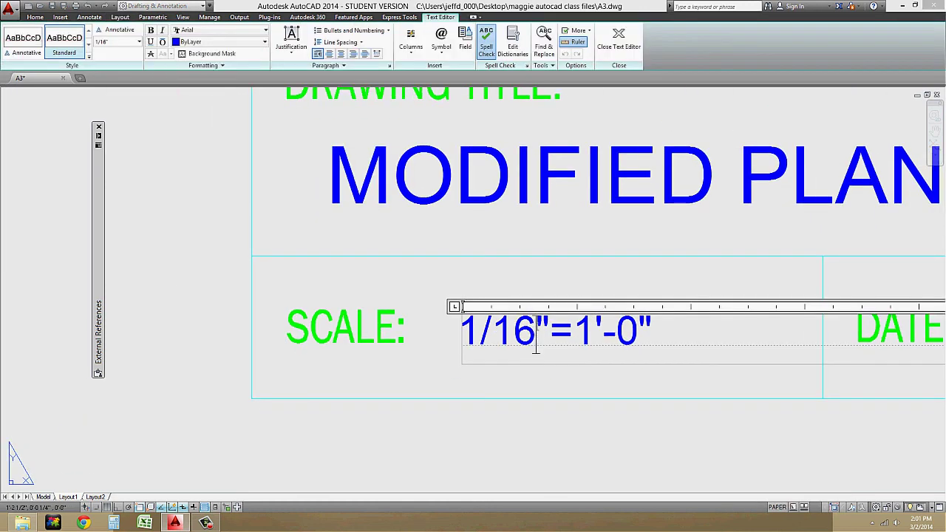
{"action": "key", "text": "BackSpace"}
{"action": "key", "text": "BackSpace"}
{"action": "type", "text": "8"}
{"action": "left_click", "coordinate": [560, 430]}
{"action": "scroll", "coordinate": [513, 271], "scroll_direction": "down", "scroll_amount": 8}
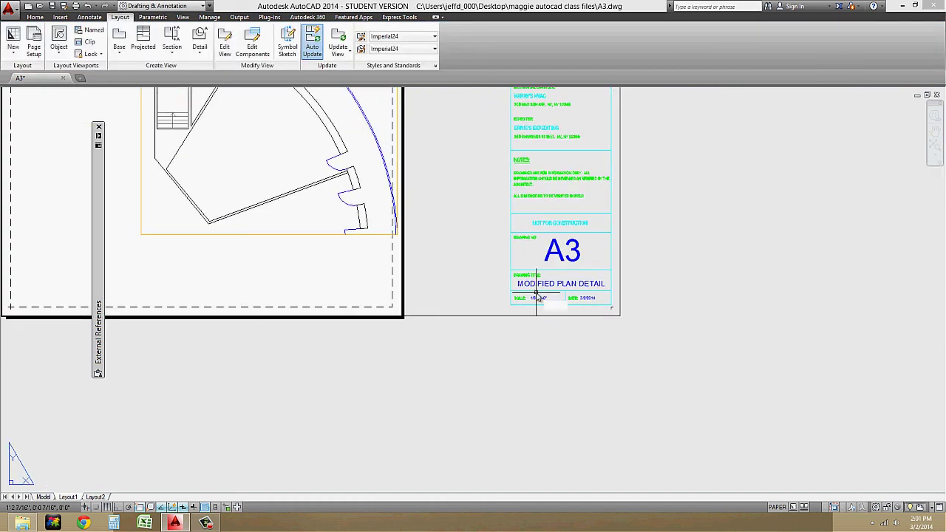
{"action": "middle_click", "coordinate": [537, 293]}
{"action": "middle_click", "coordinate": [536, 293]}
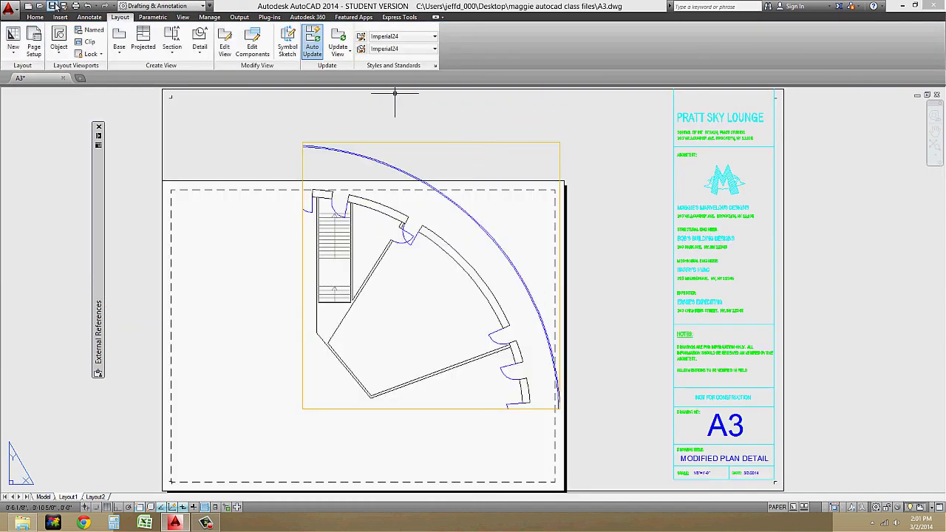